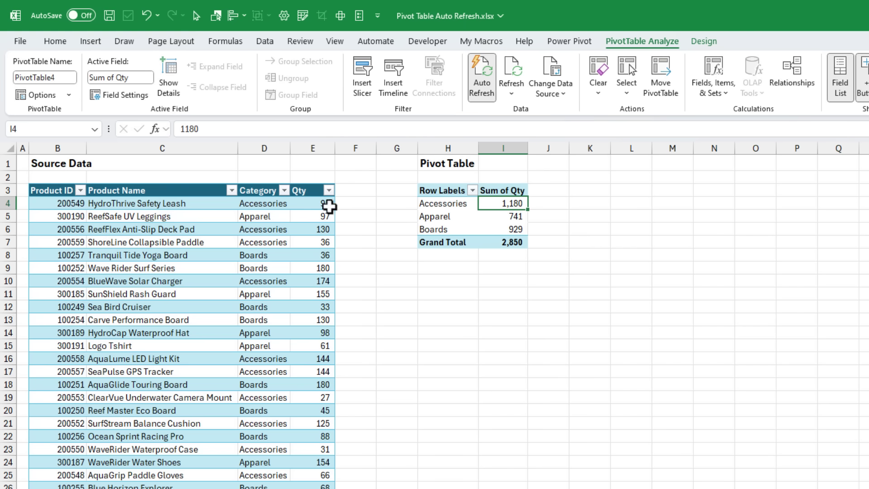
Set the HydroThrive Safety Leash quantity in the source table to 10000
left_click(316, 202)
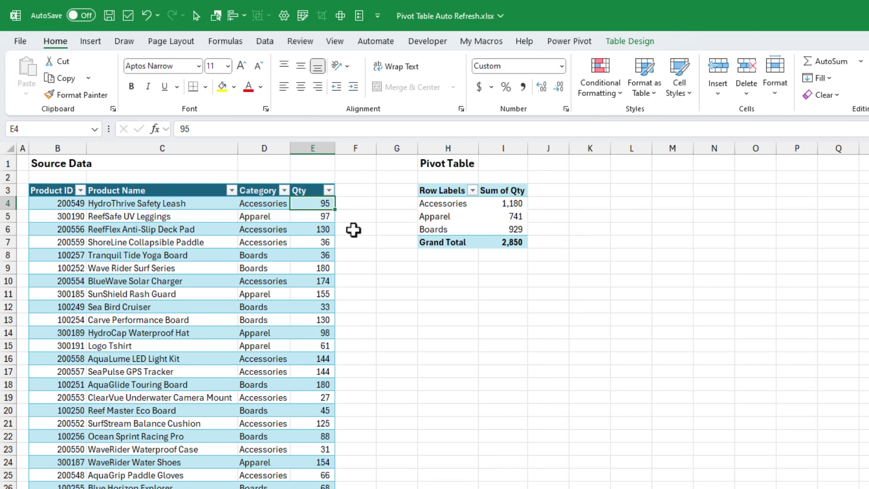
type("10000")
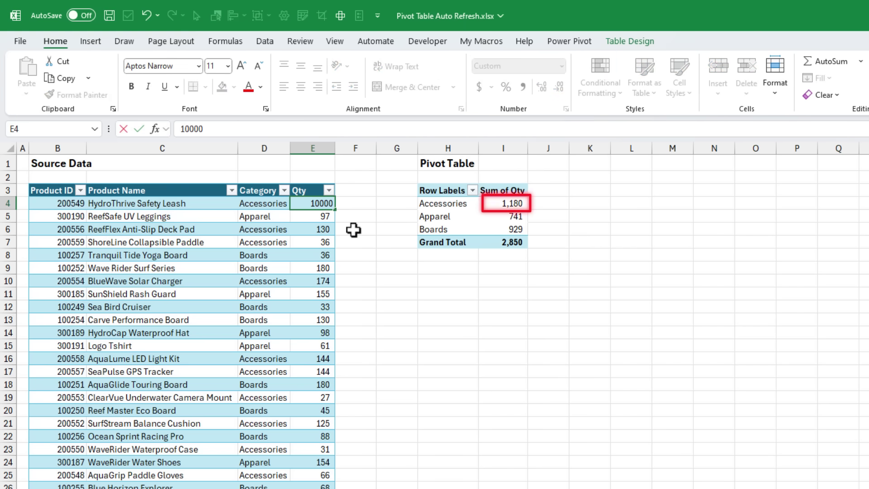
key("Return")
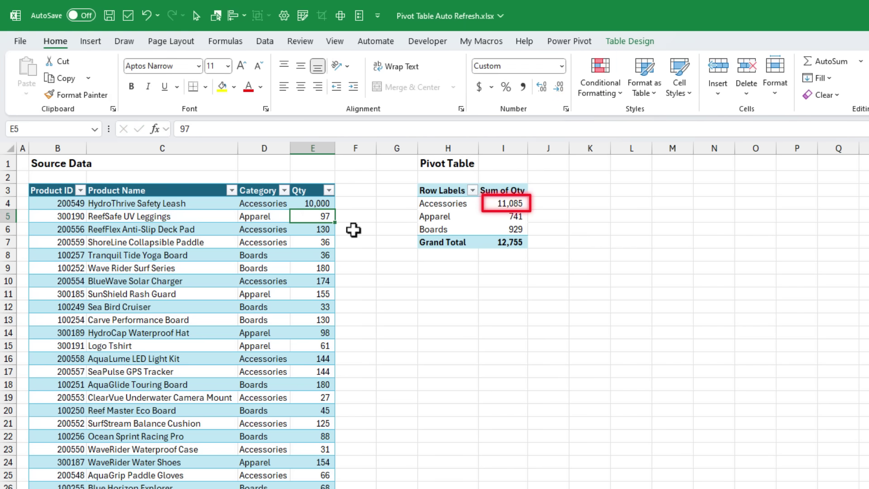
Turn off Auto Refresh for the category pivot table
left_click(489, 206)
left_click(620, 41)
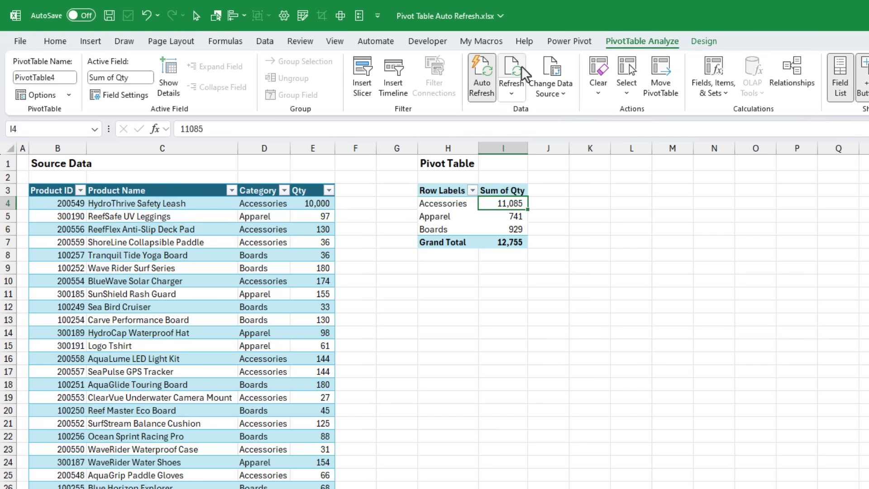
left_click(482, 96)
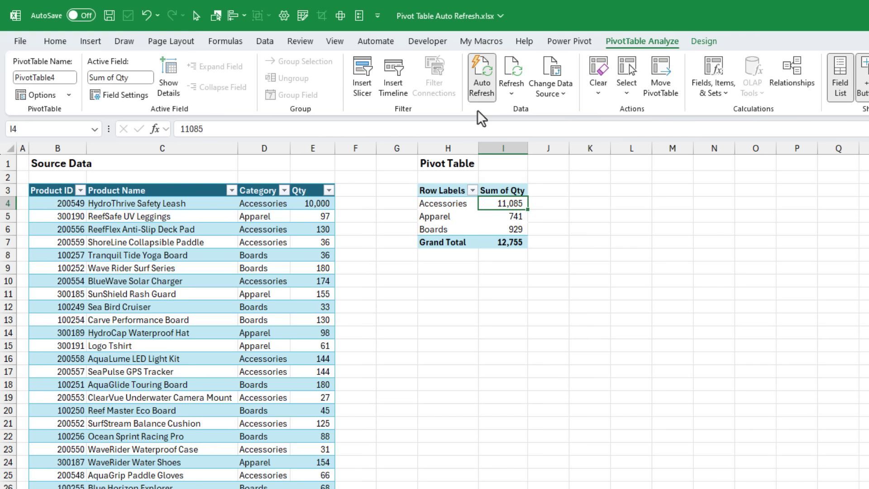
left_click(479, 98)
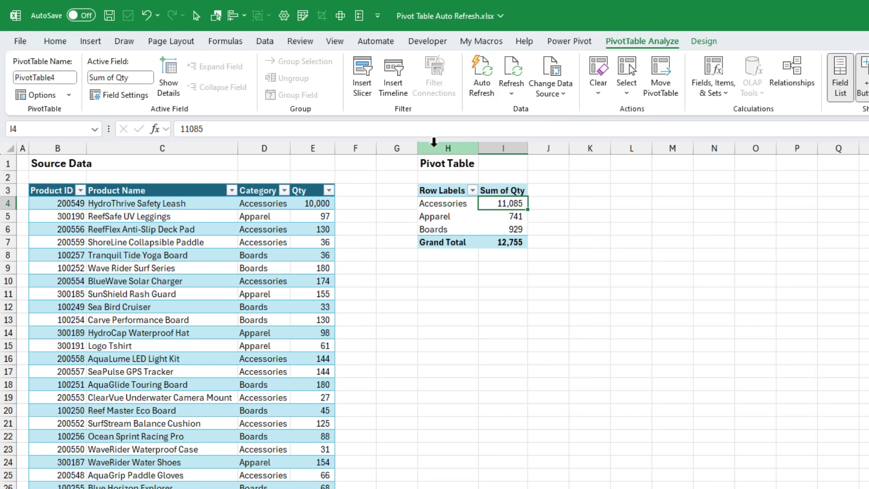
Set the HydroThrive Safety Leash quantity back to 95 in the source table
left_click(332, 203)
type("95")
key("Return")
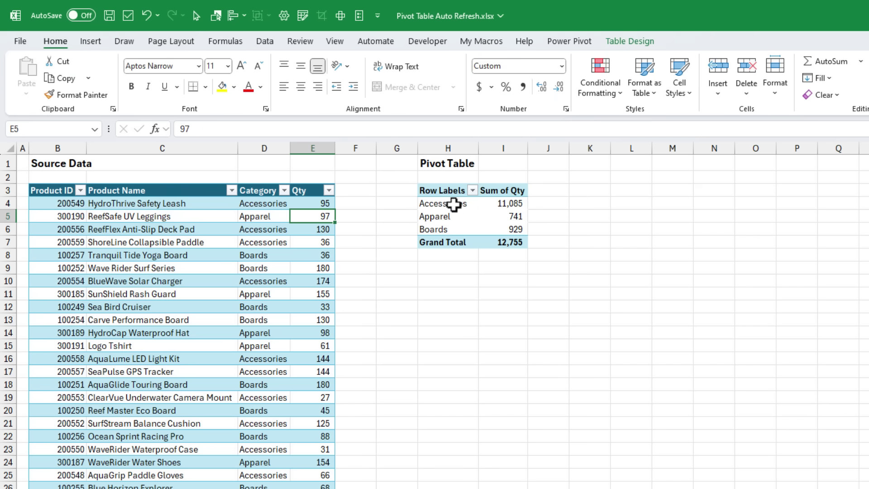
Refresh the category pivot table manually
left_click(493, 203)
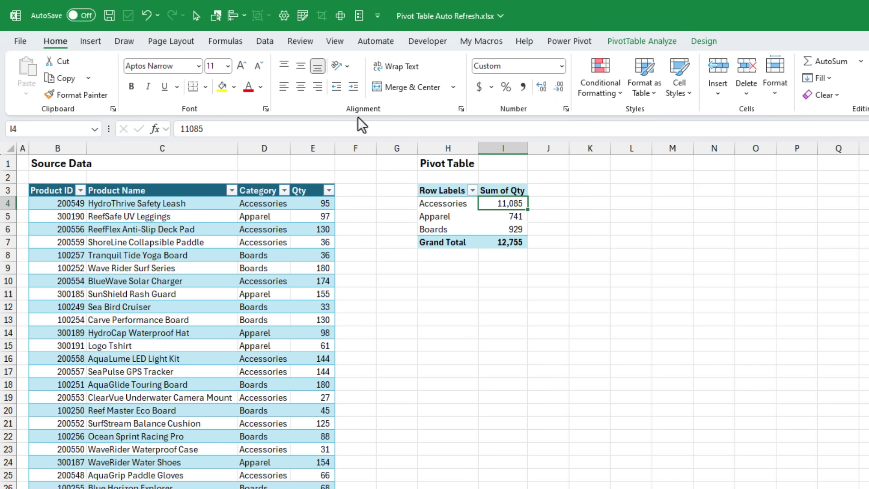
left_click(262, 42)
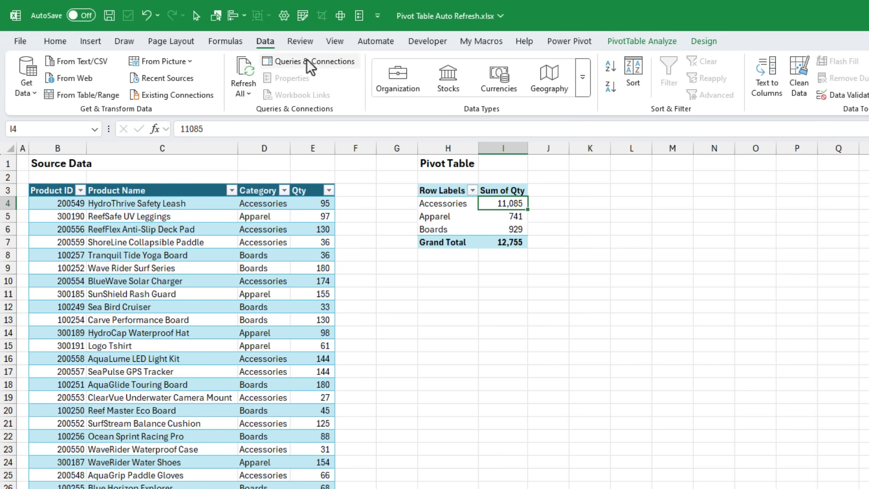
left_click(633, 45)
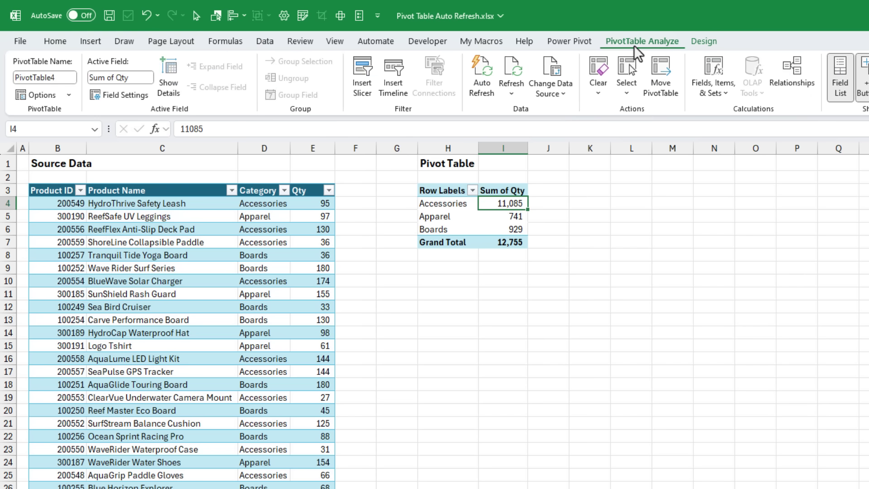
left_click(514, 68)
Change the Qty of HydroThrive Safety Leash in the source table to 10000
left_click(319, 205)
type("10000")
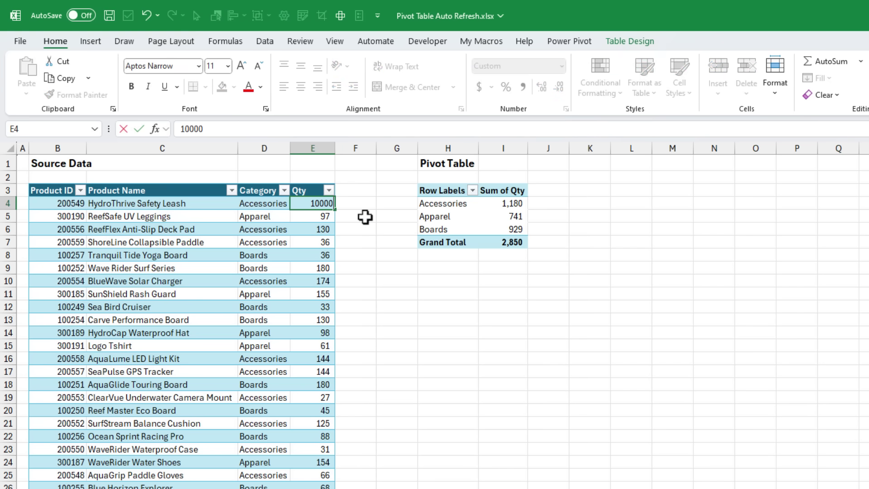
key("Return")
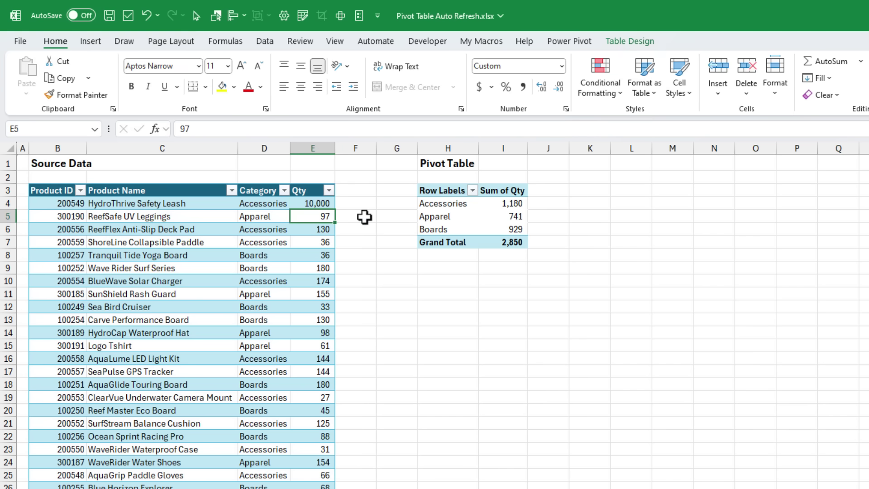
Turn Auto Refresh on for the category pivot table and refresh it once manually
left_click(494, 204)
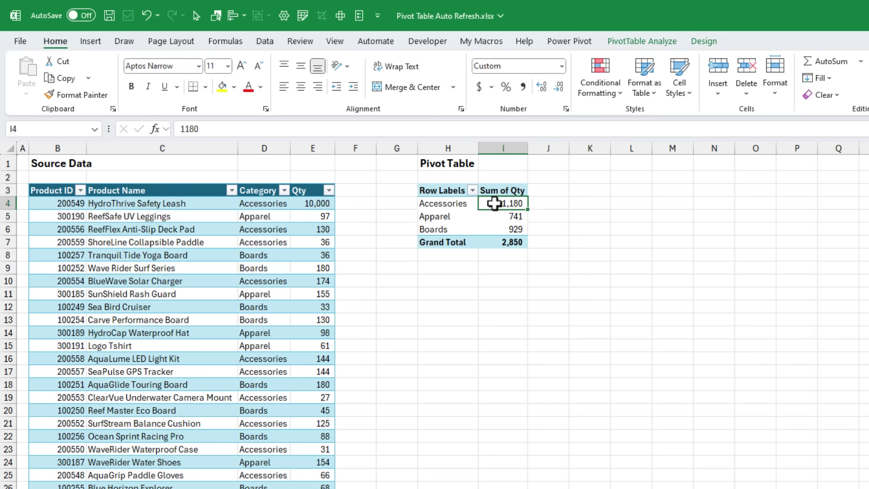
left_click(634, 44)
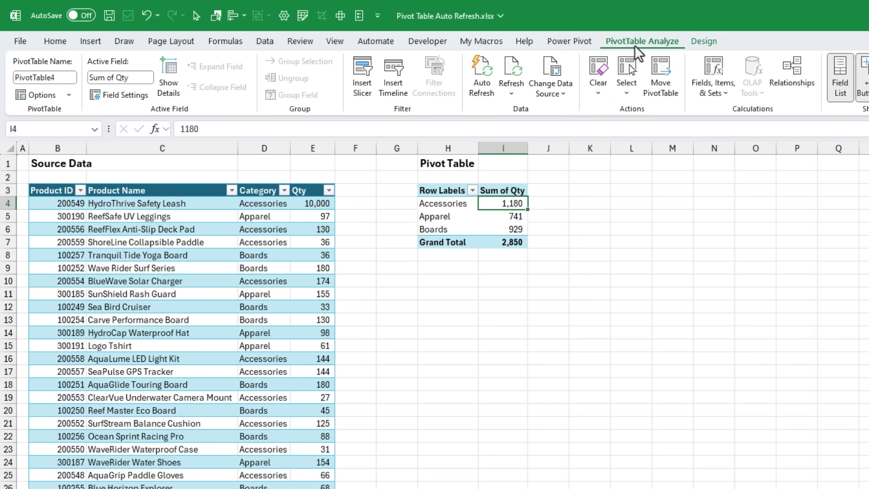
left_click(482, 88)
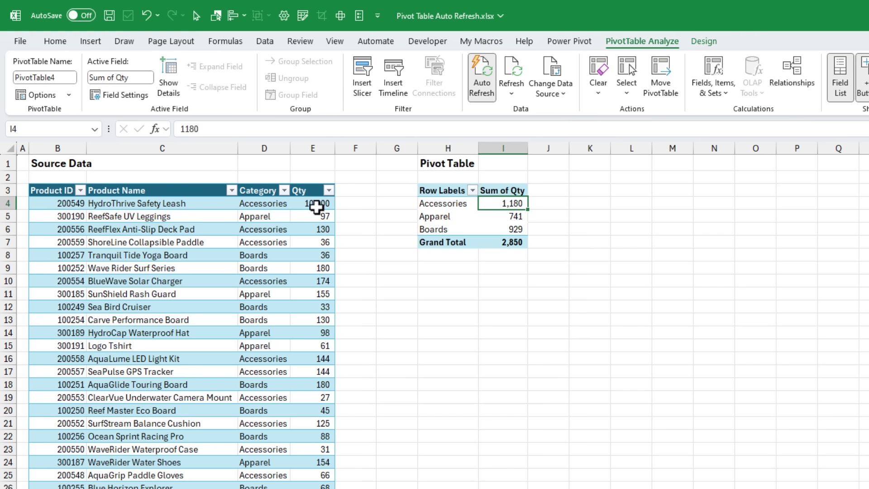
left_click(512, 72)
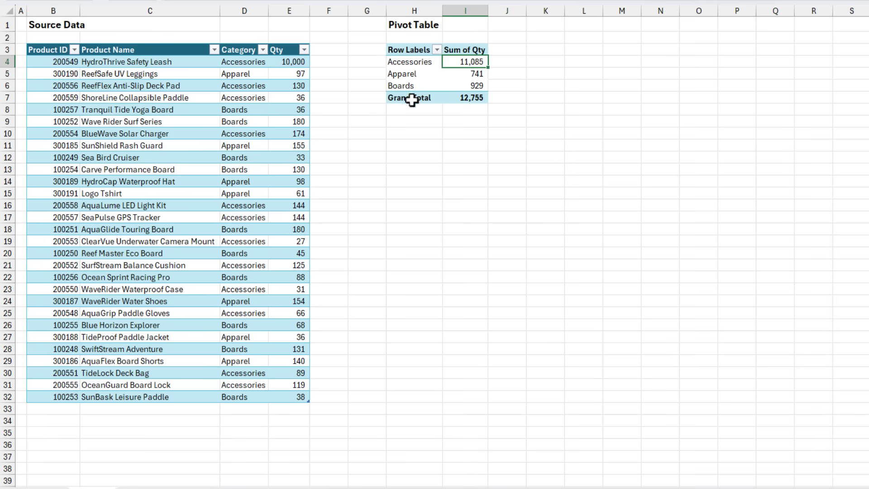
Copy the RadSticks Ultimate Shredder record from row 45 into row 33, directly below the source table
scroll(197, 334, "down", 4)
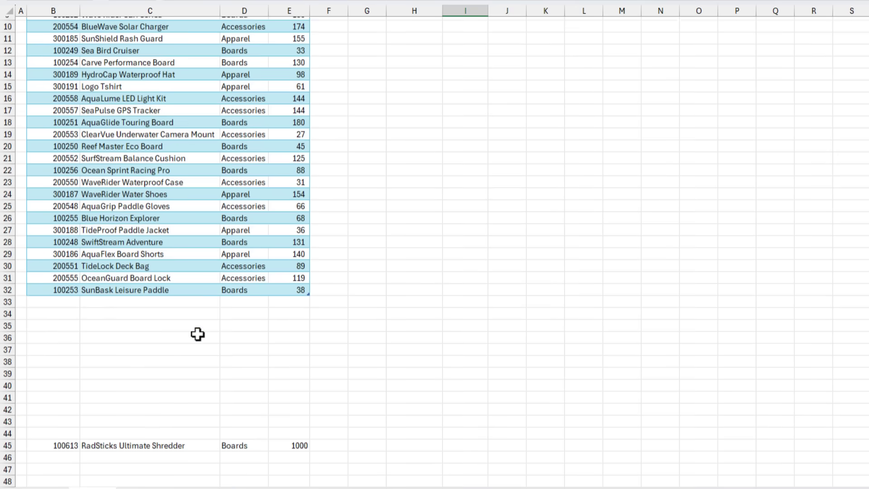
left_click_drag(72, 409, 293, 407)
key("ctrl+c")
scroll(169, 296, "up", 4)
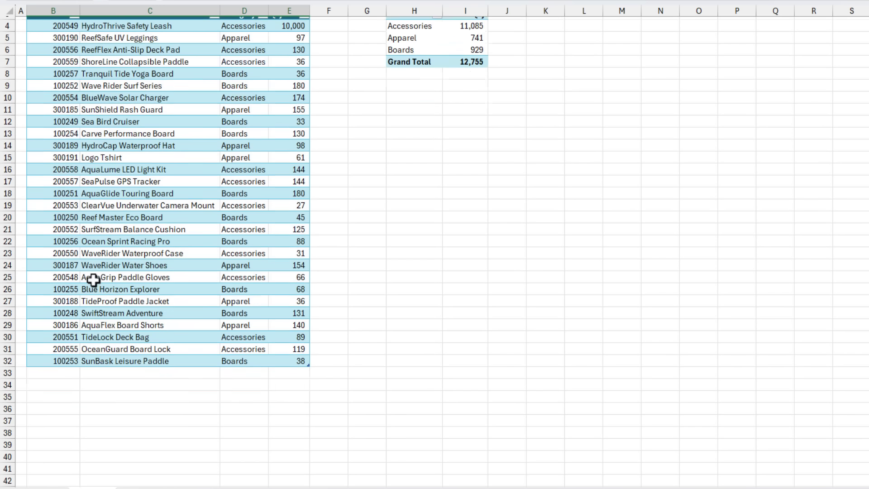
left_click(53, 407)
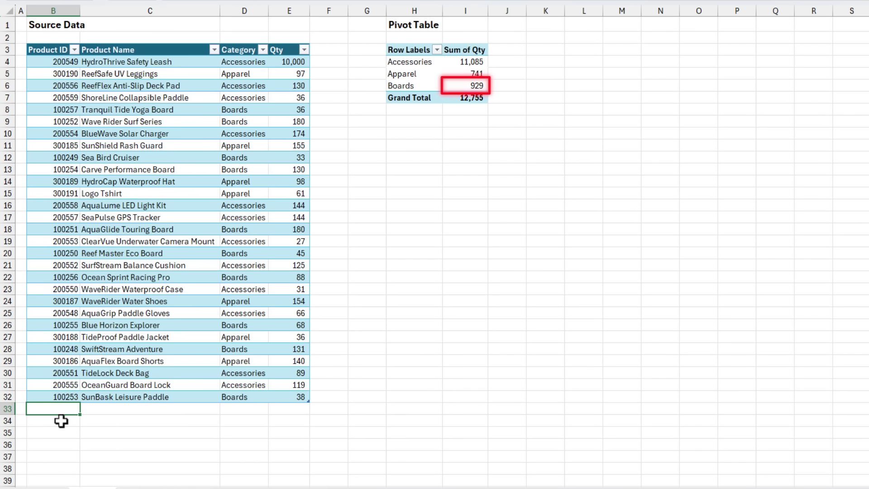
key("ctrl+v")
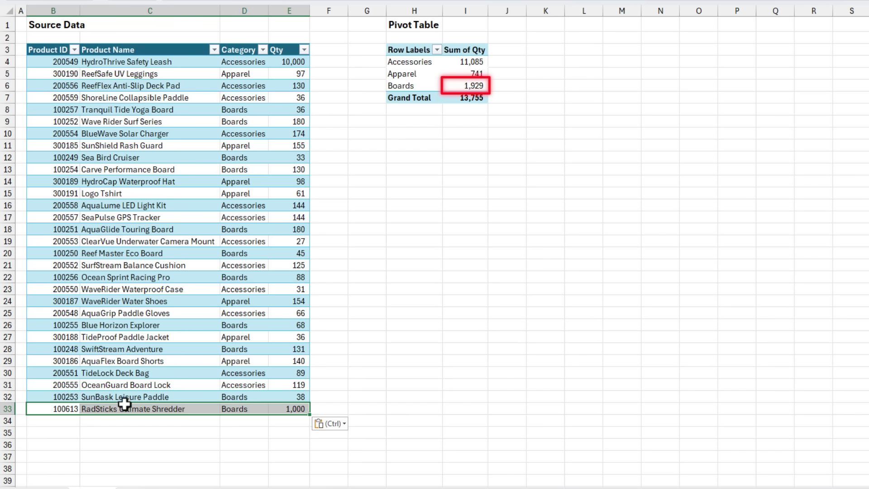
Insert a clustered column PivotChart from the category pivot table and place it beside that pivot table
left_click(459, 85)
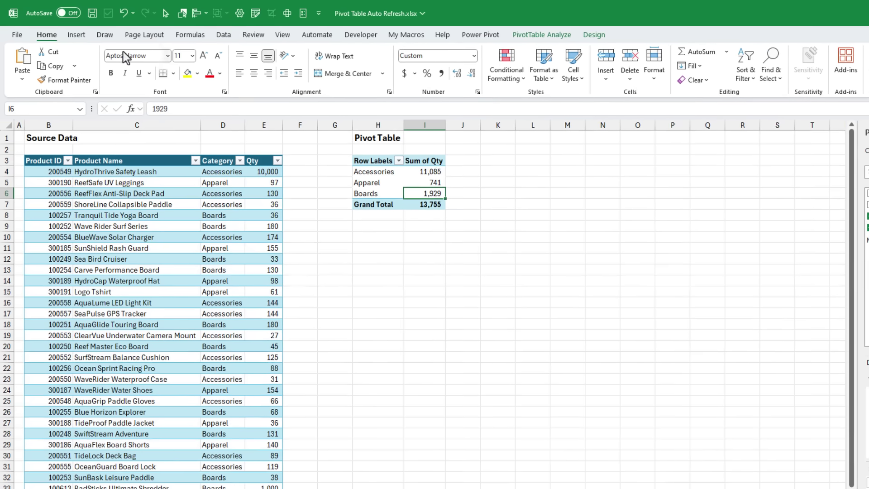
left_click(77, 34)
left_click(485, 62)
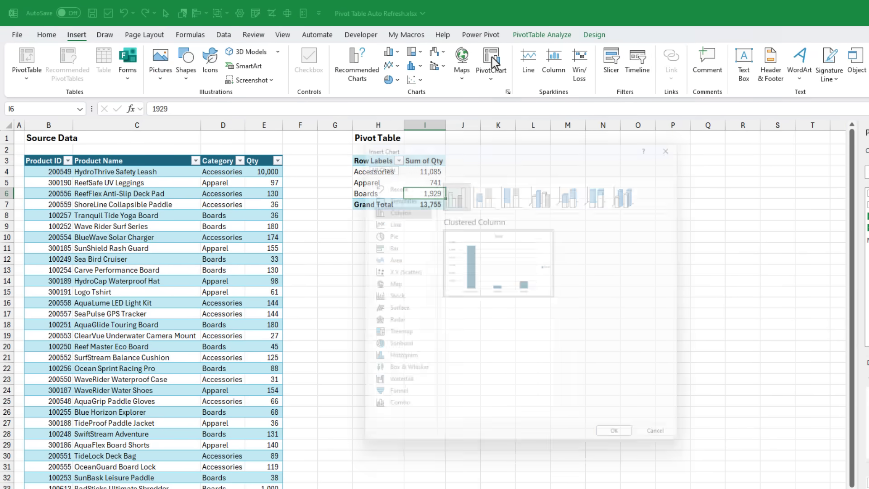
left_click(626, 446)
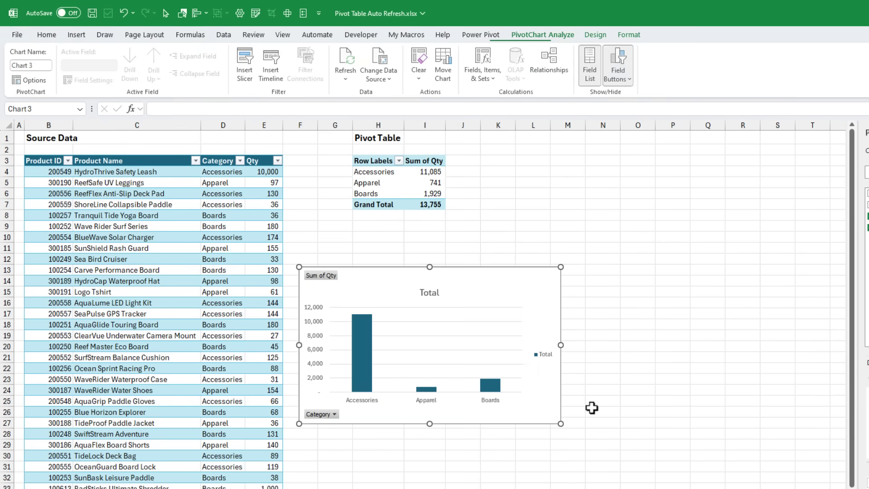
left_click_drag(489, 275, 656, 155)
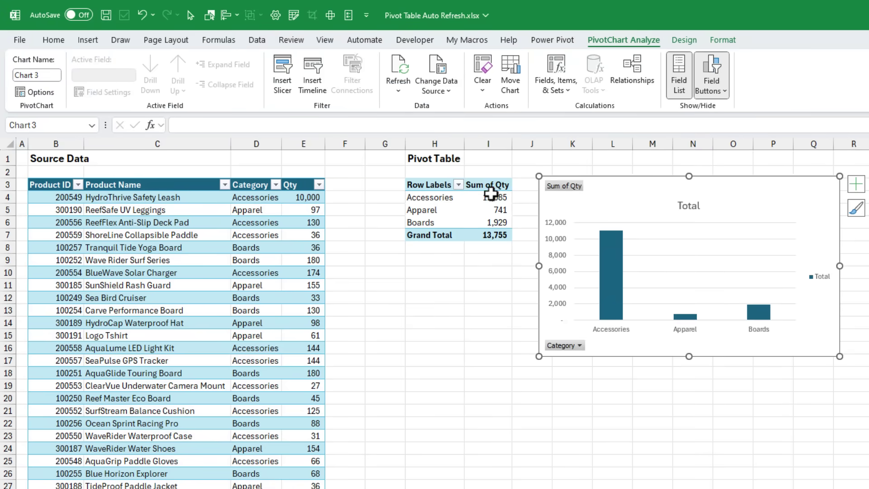
Check the pivot table's Auto Refresh setting and set the HydroThrive Safety Leash quantity to 95
left_click(491, 194)
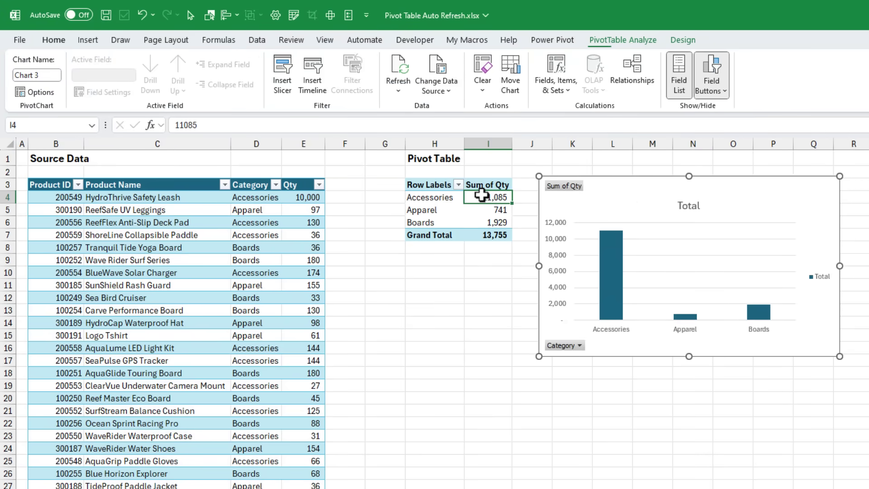
left_click(622, 40)
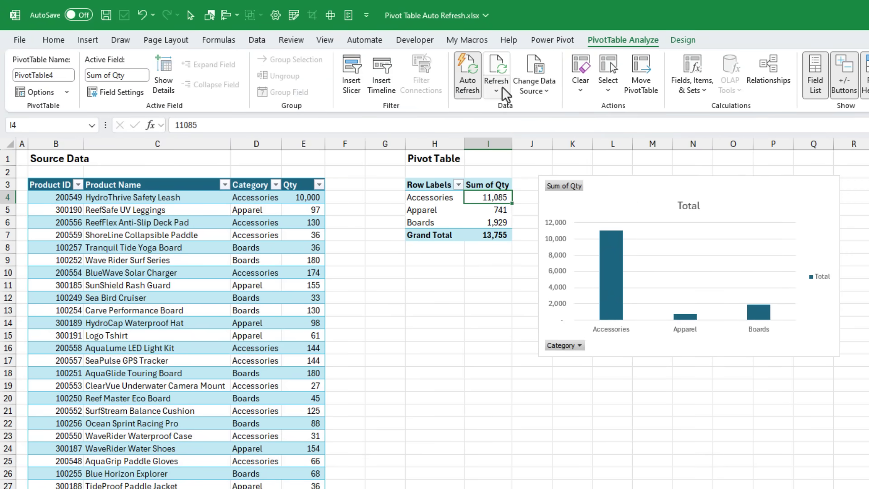
left_click(316, 197)
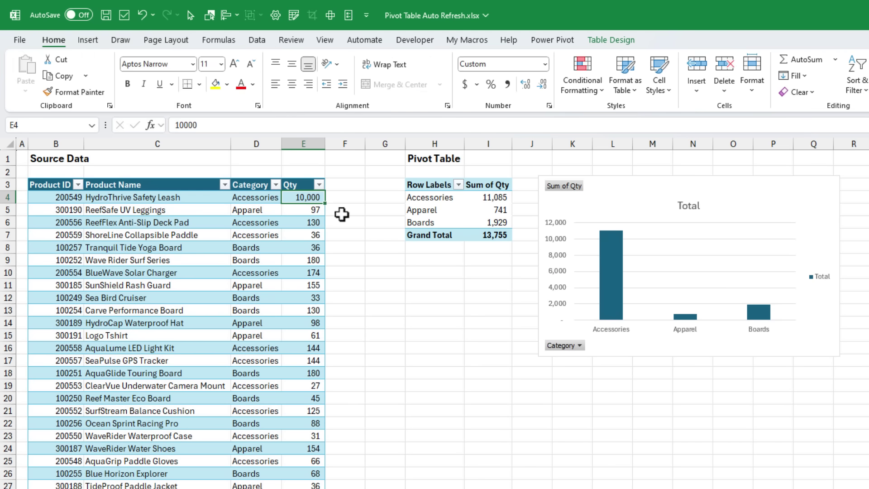
type("95")
key("Return")
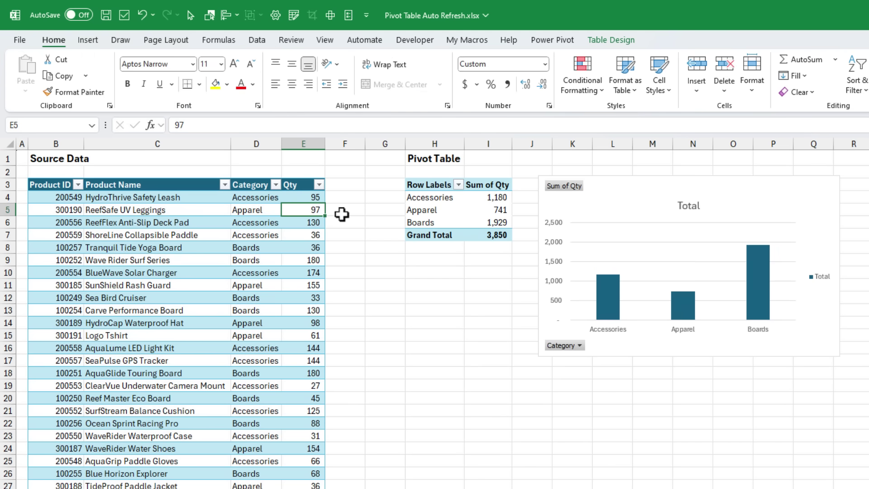
left_click(475, 197)
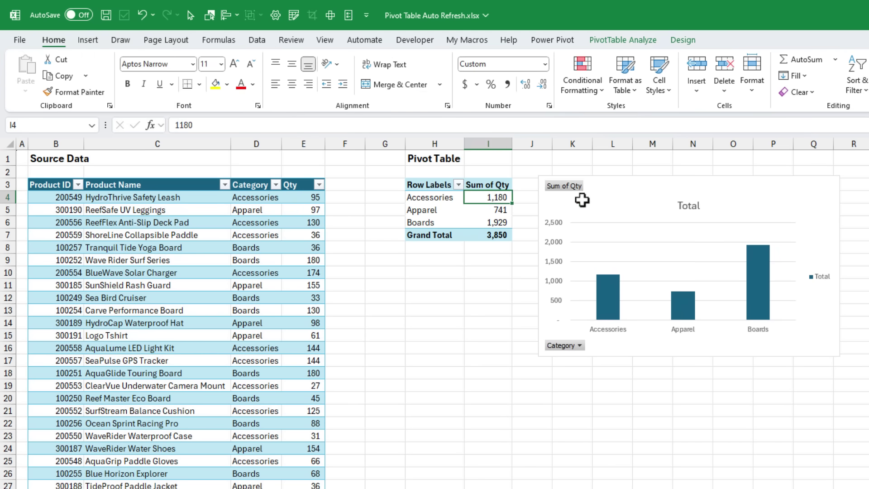
left_click(598, 203)
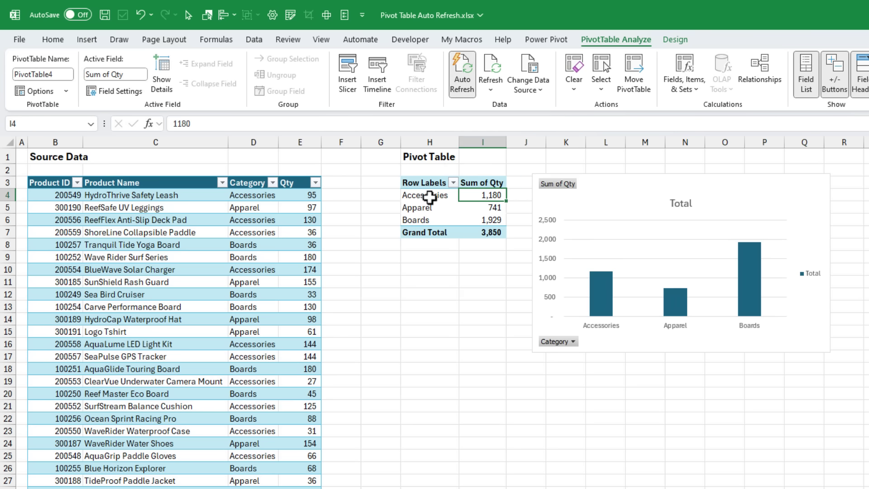
Create a second pivot table from tblInventory on a new worksheet
left_click(301, 196)
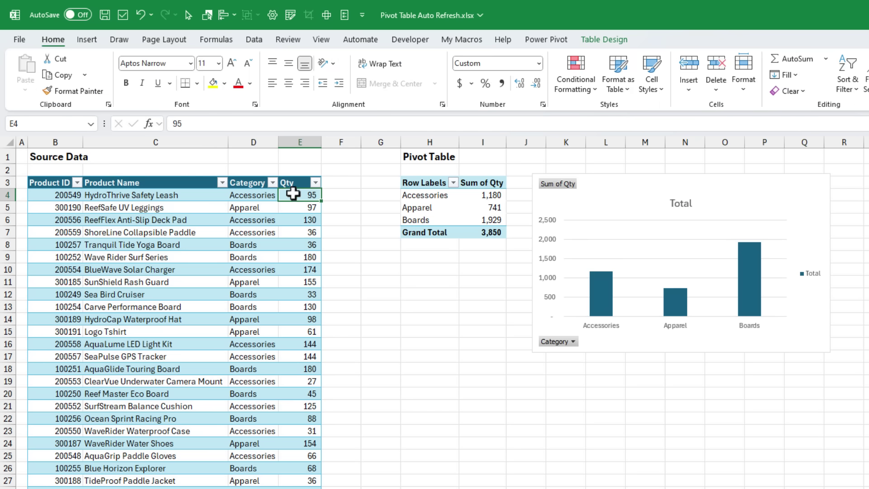
left_click(86, 39)
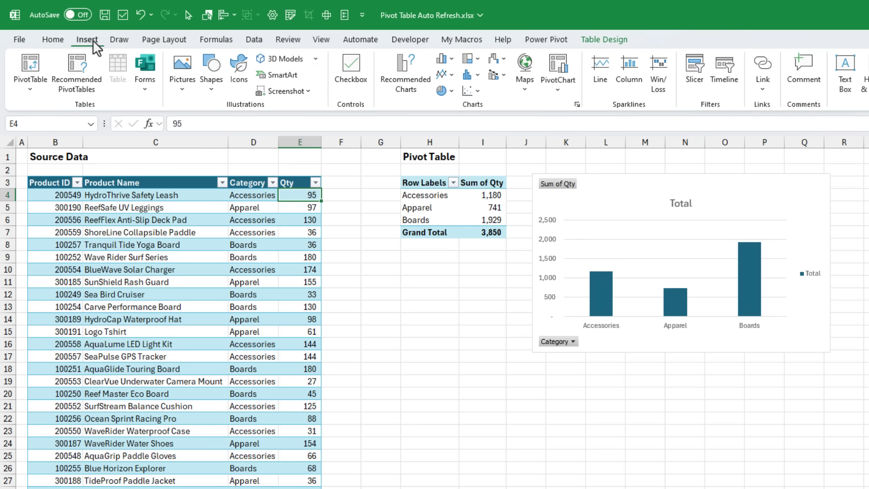
left_click(30, 65)
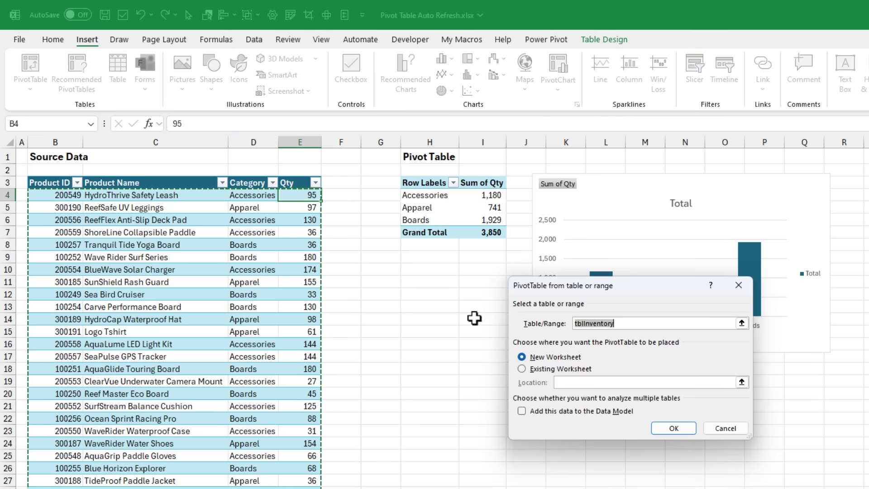
left_click(674, 428)
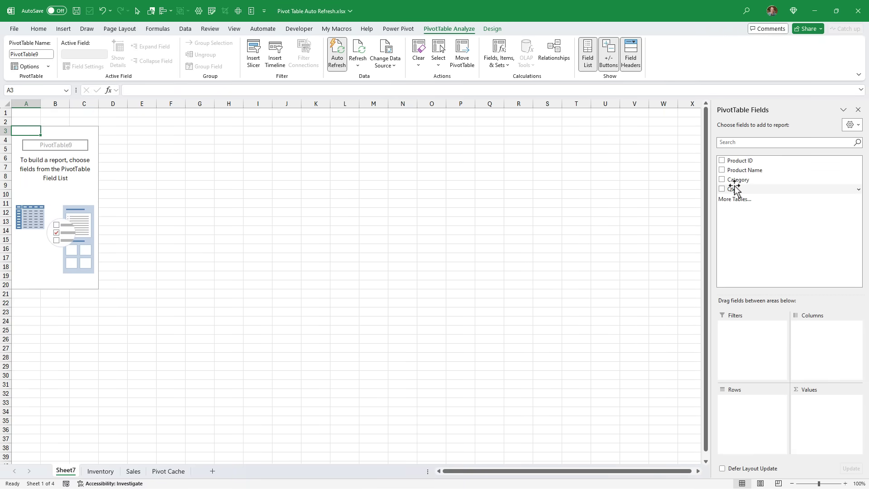
Add Category and Product Name to the new pivot table's rows, and Qty to its values
left_click_drag(737, 179, 746, 402)
left_click_drag(730, 171, 751, 429)
left_click_drag(732, 189, 814, 399)
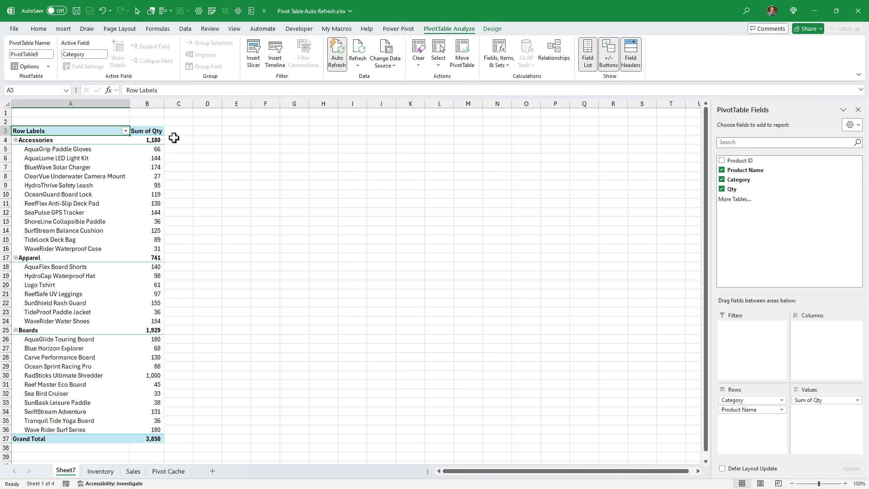
Turn off Auto Refresh for the second pivot table and check the setting on the Inventory sheet's pivot table
left_click(342, 67)
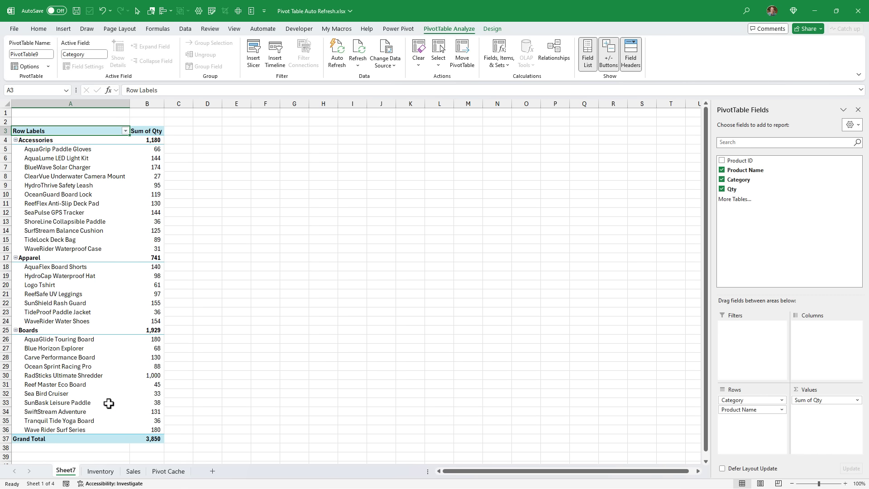
left_click(100, 471)
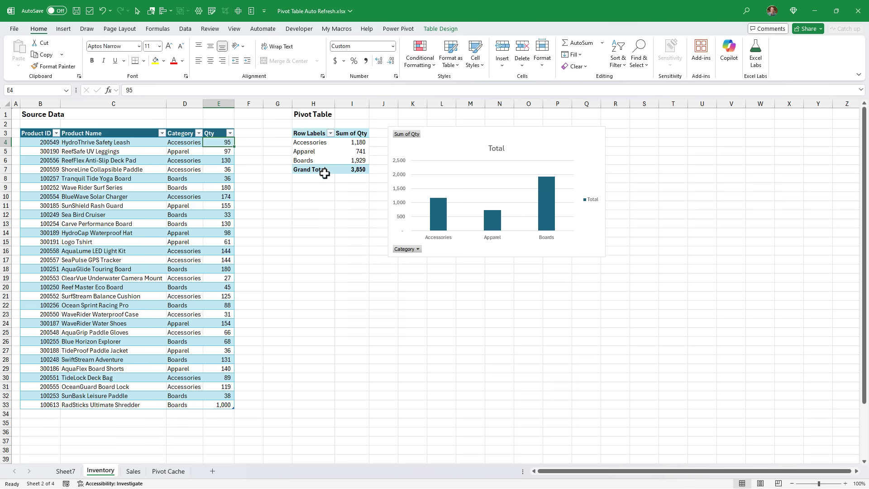
left_click(348, 143)
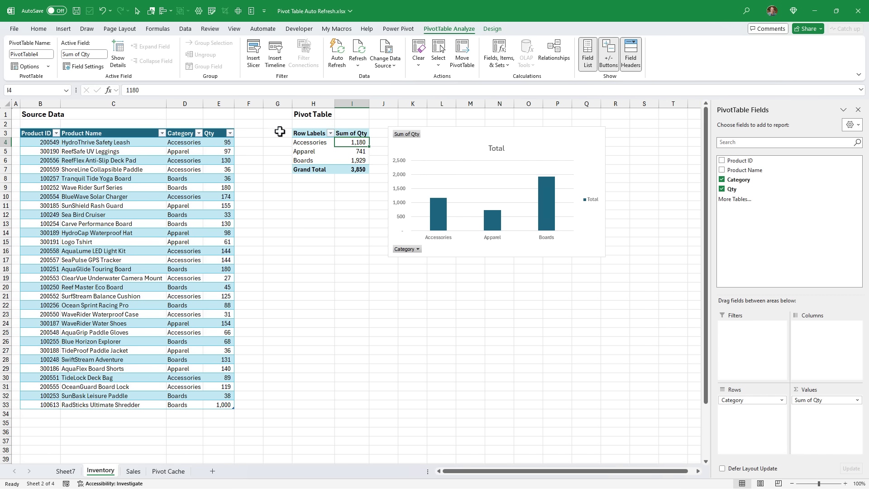
Turn Auto Refresh back on from the Inventory pivot table, check it on Sheet7, and view the Pivot Cache sheet
left_click(337, 65)
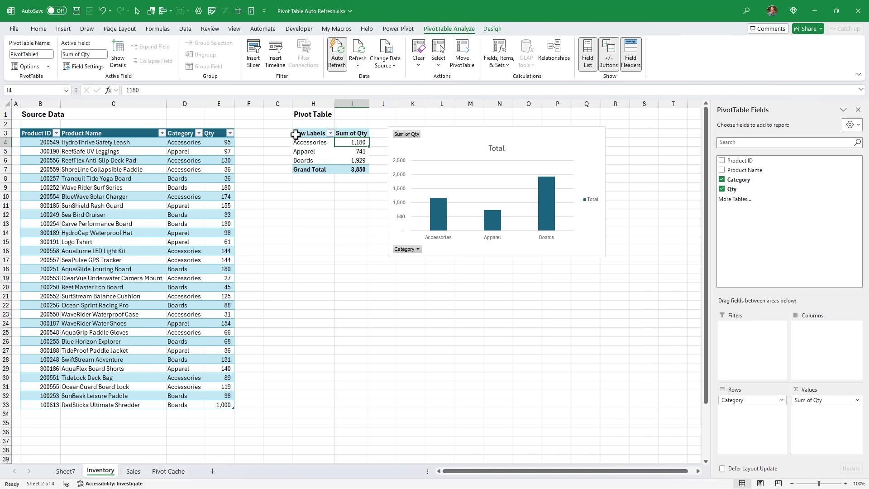
left_click(66, 472)
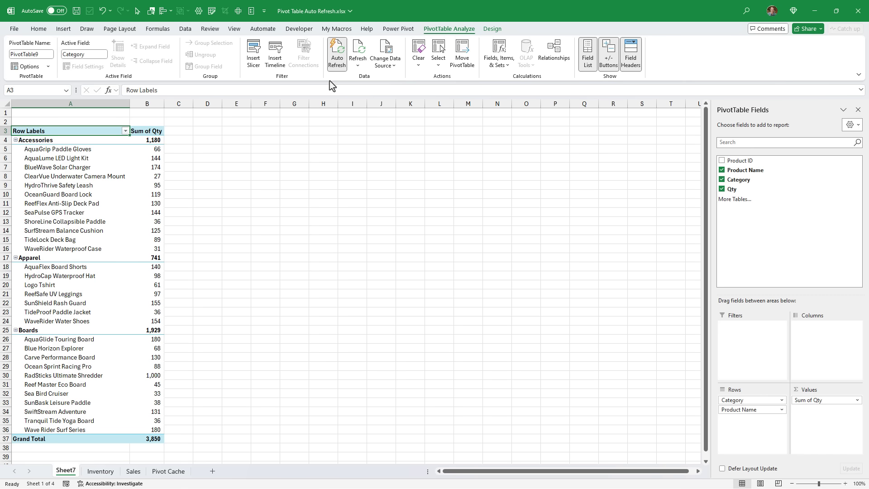
left_click(169, 471)
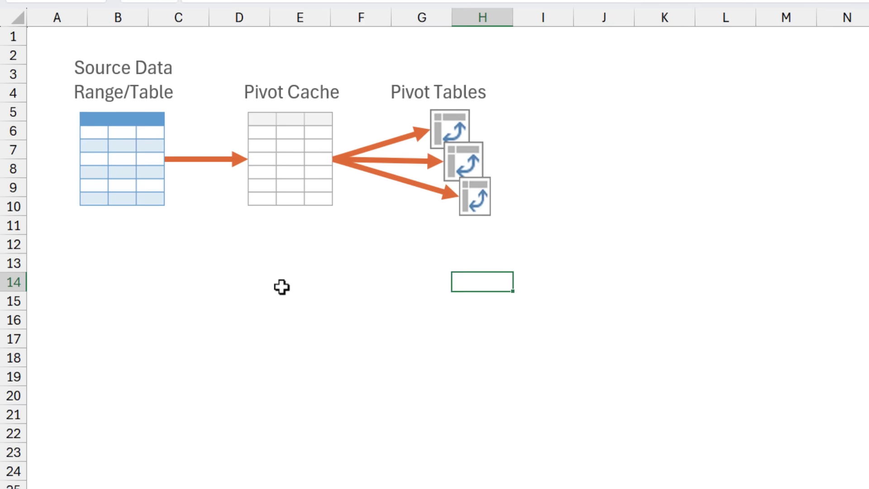
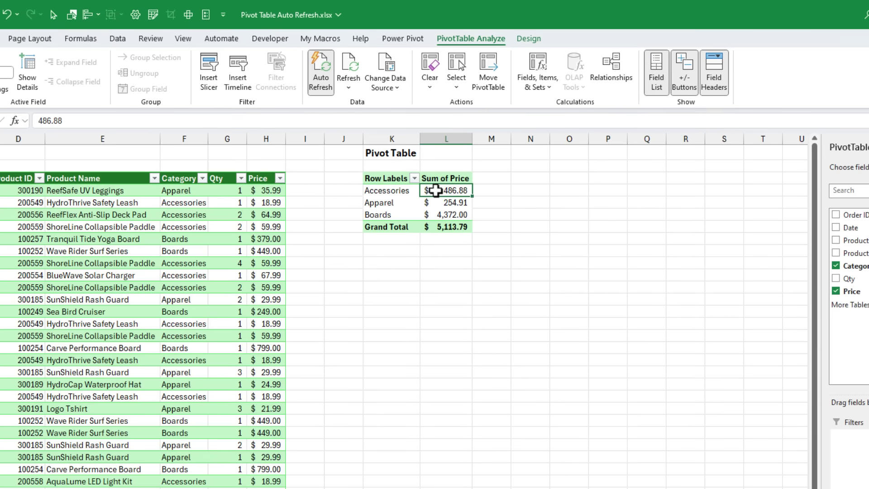
Disable automatic refresh on source data changes in the Sales pivot table's PivotTable Options
right_click(435, 190)
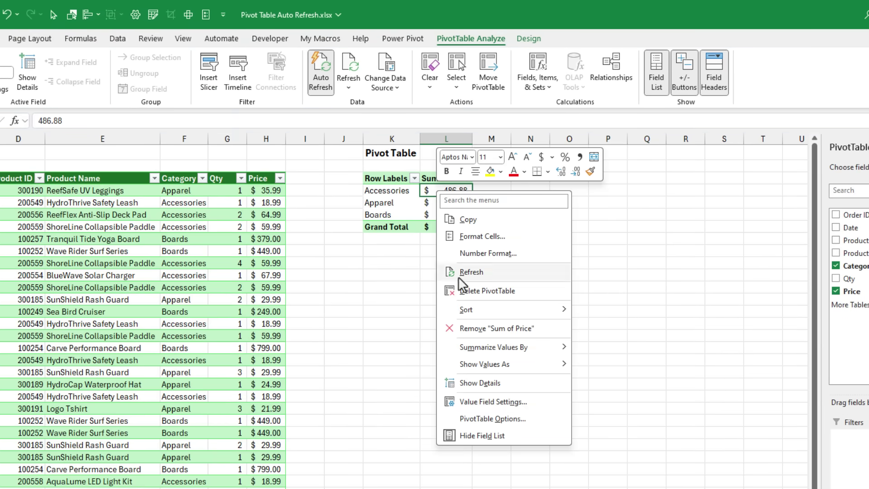
left_click(480, 418)
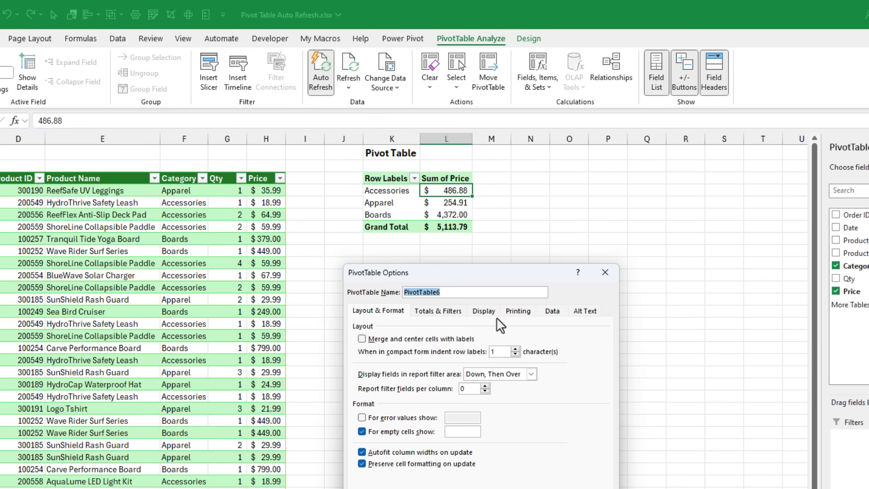
left_click_drag(500, 275, 492, 209)
left_click(537, 248)
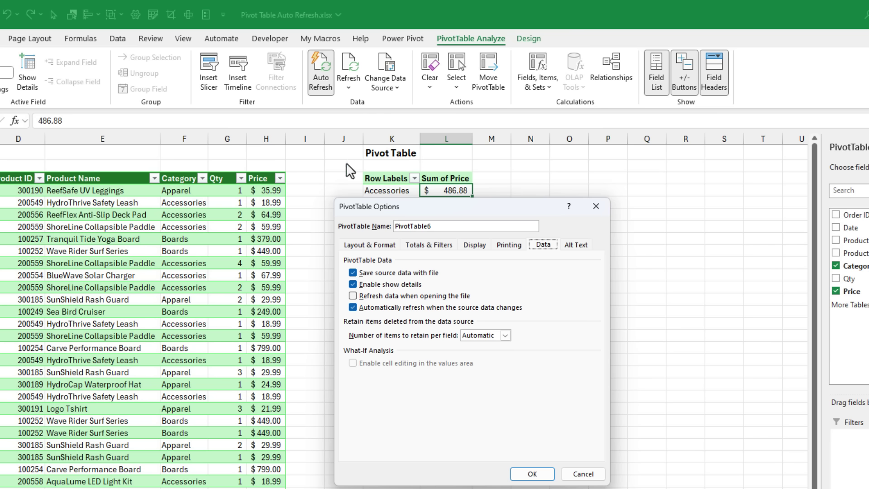
left_click(352, 306)
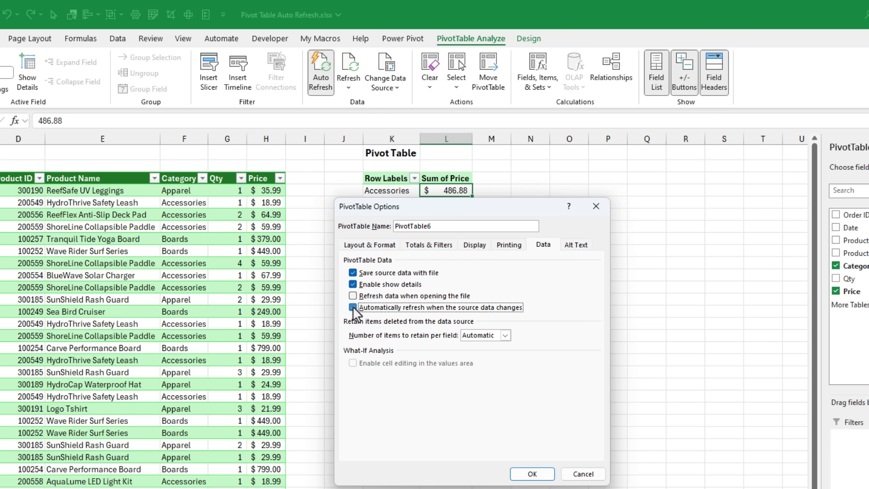
left_click(529, 473)
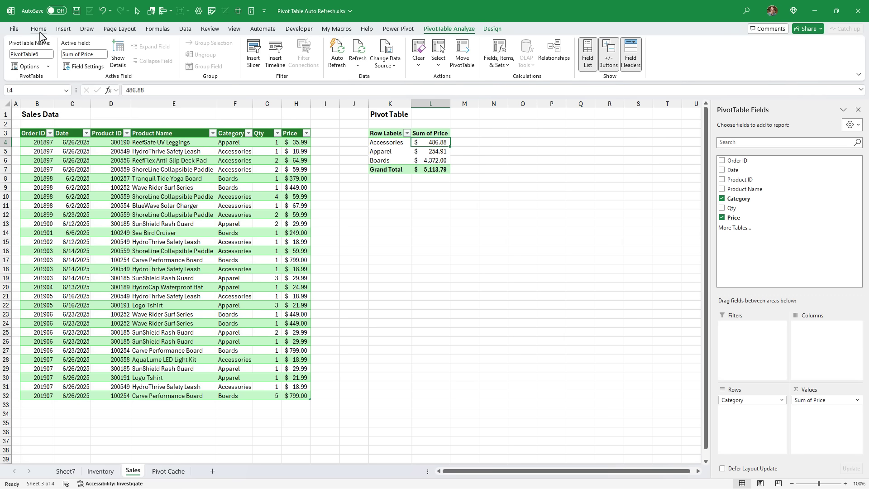
Review the automatic refresh setting in the default PivotTable layout within Excel's data options
left_click(14, 29)
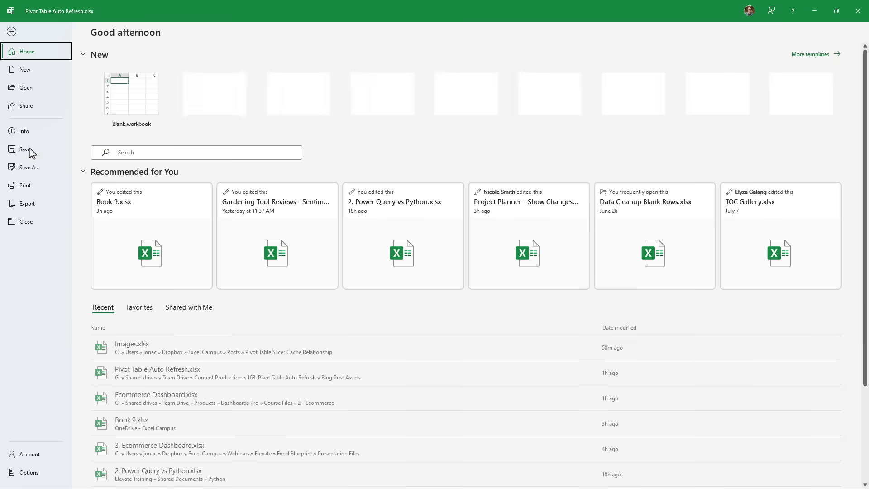
left_click(28, 472)
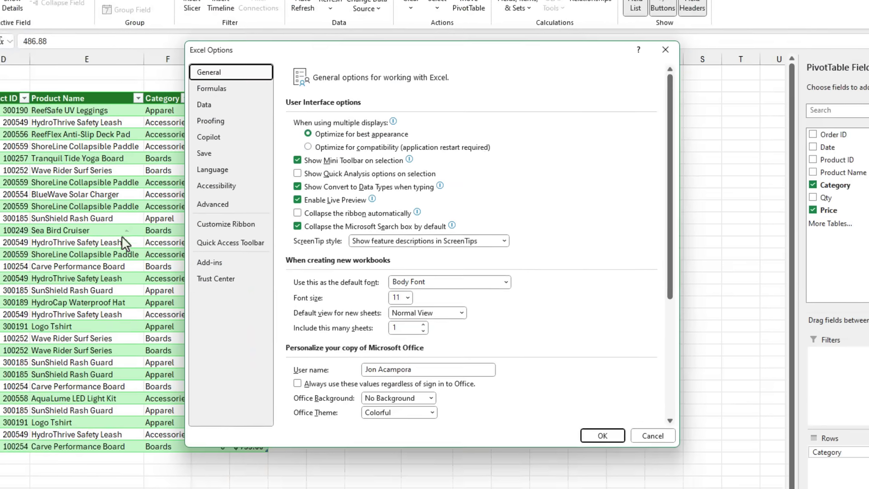
left_click(226, 104)
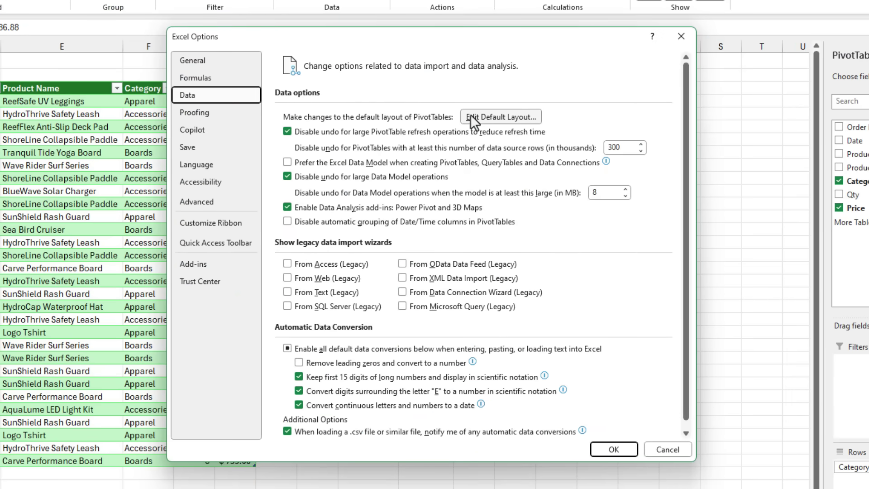
left_click(482, 118)
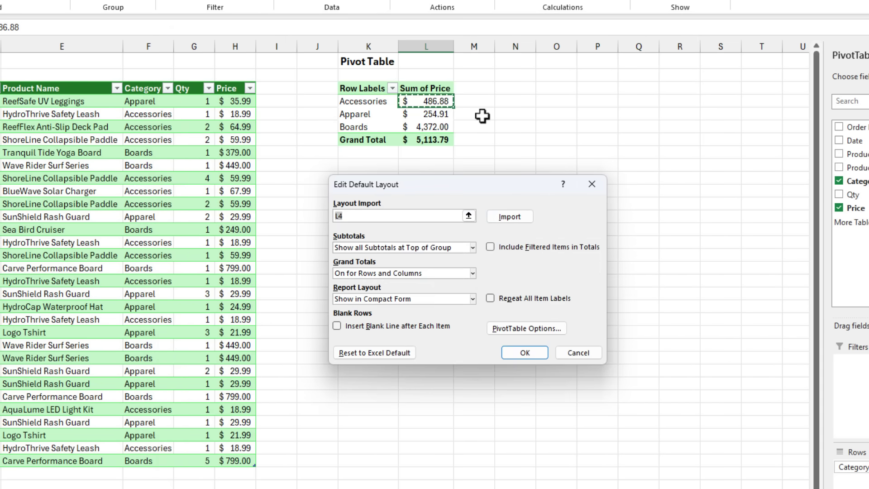
left_click(524, 329)
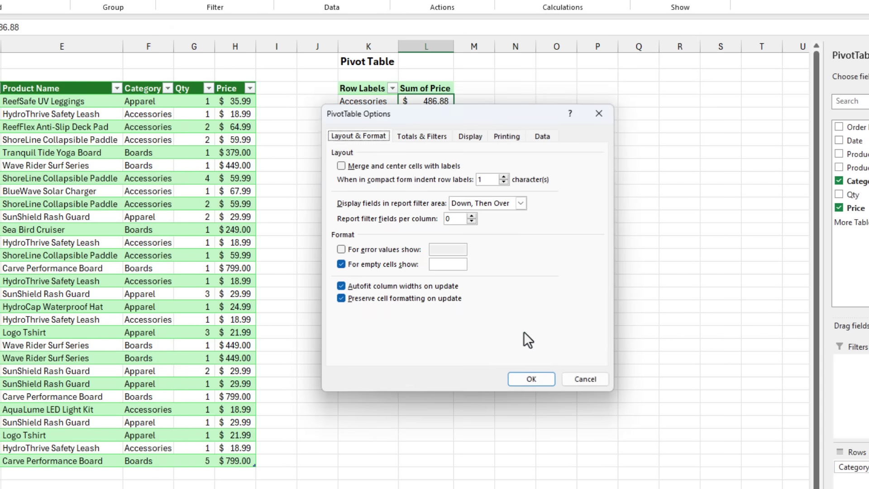
left_click(542, 136)
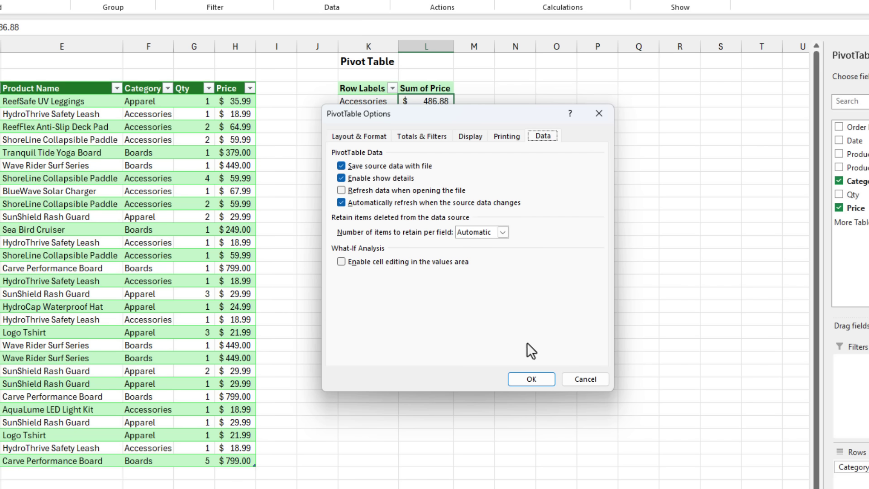
left_click(531, 380)
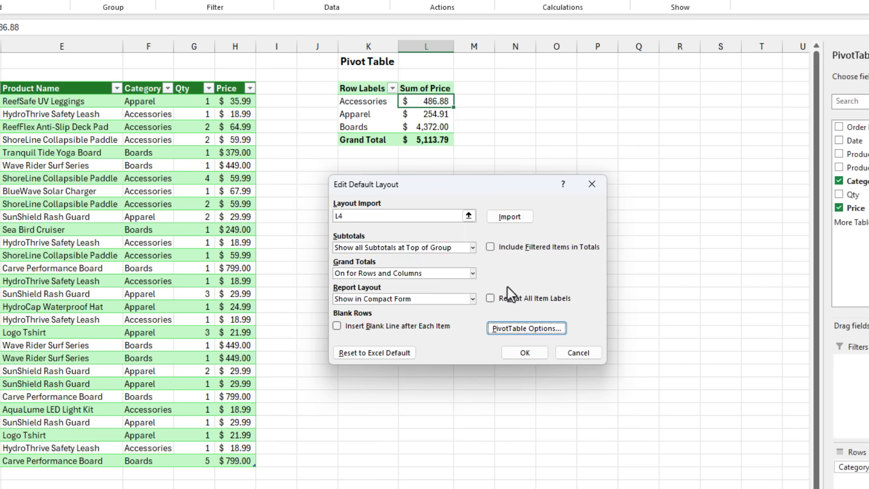
left_click(523, 352)
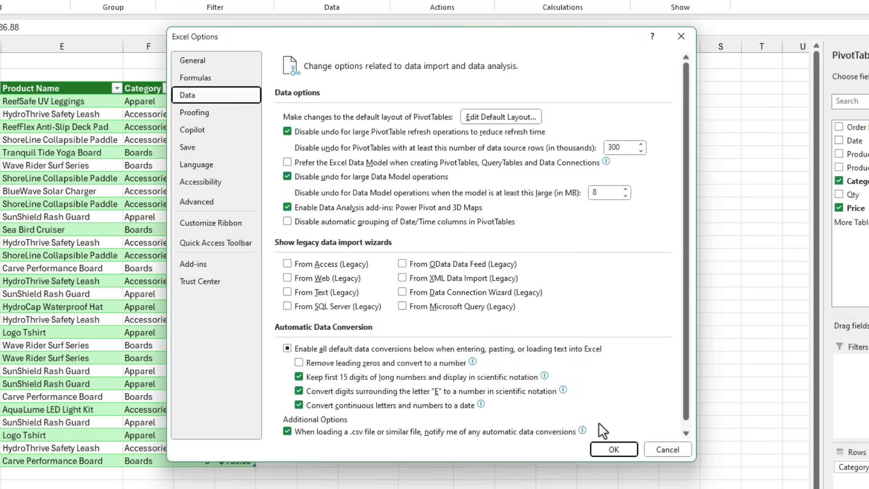
left_click(614, 449)
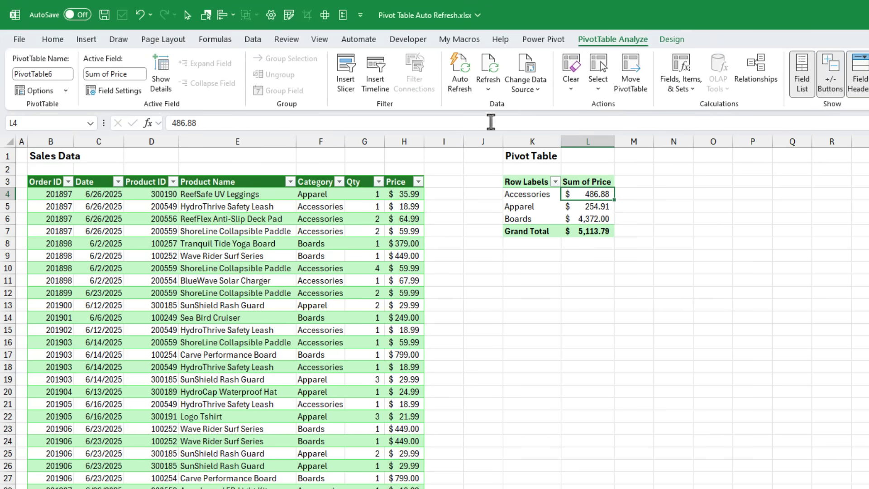
Create a pivot table from tblSales on a new worksheet
left_click(404, 193)
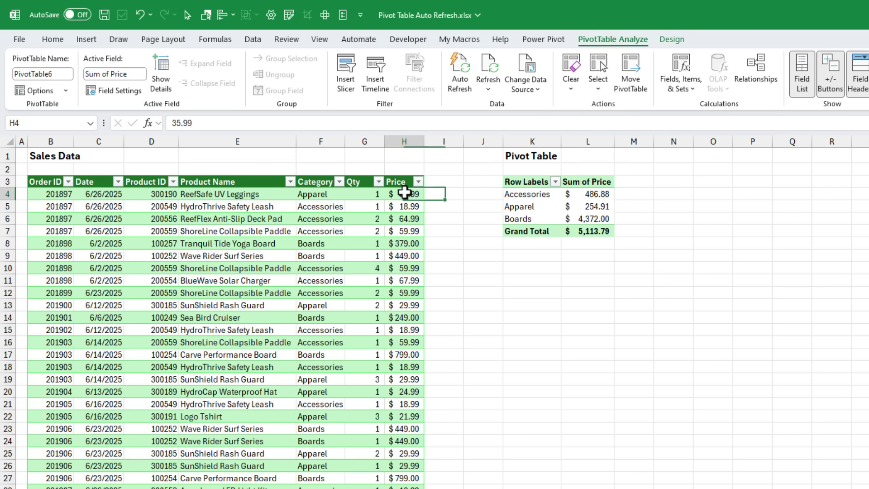
left_click(87, 40)
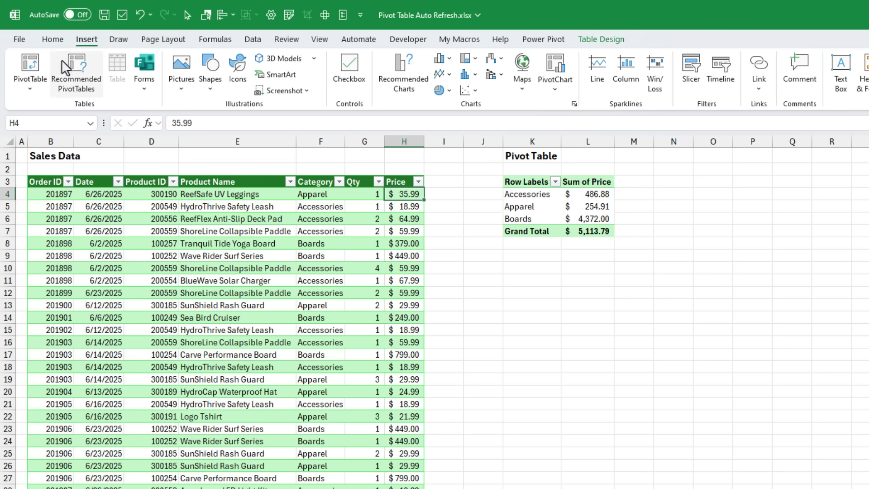
left_click(33, 68)
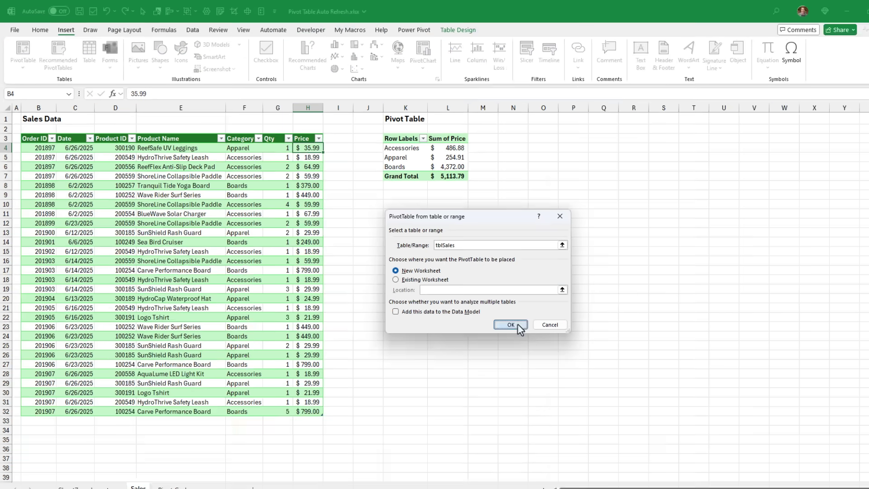
left_click(518, 324)
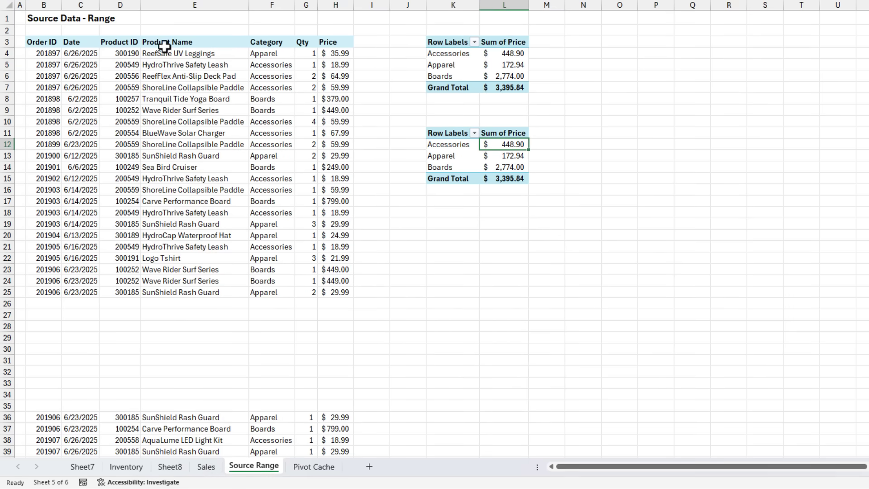
Examine the source data on the Source Range sheet and check the Auto Refresh setting of its pivot tables
left_click_drag(161, 40, 259, 92)
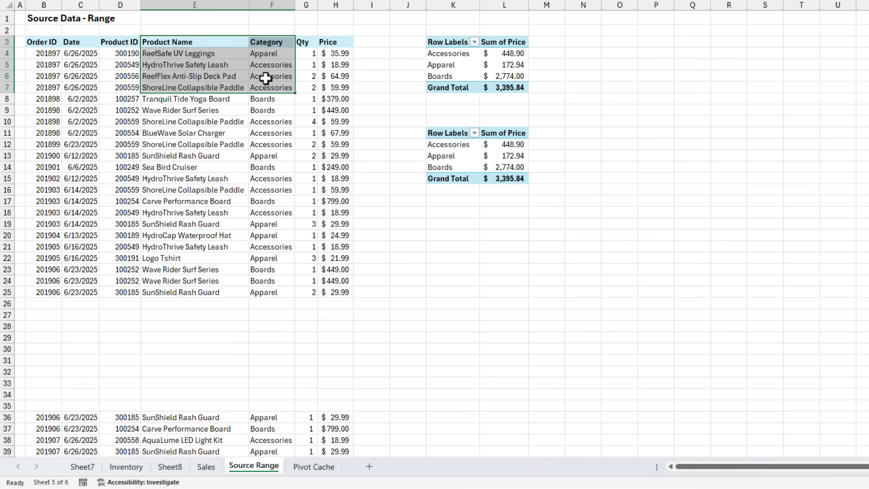
left_click(266, 77)
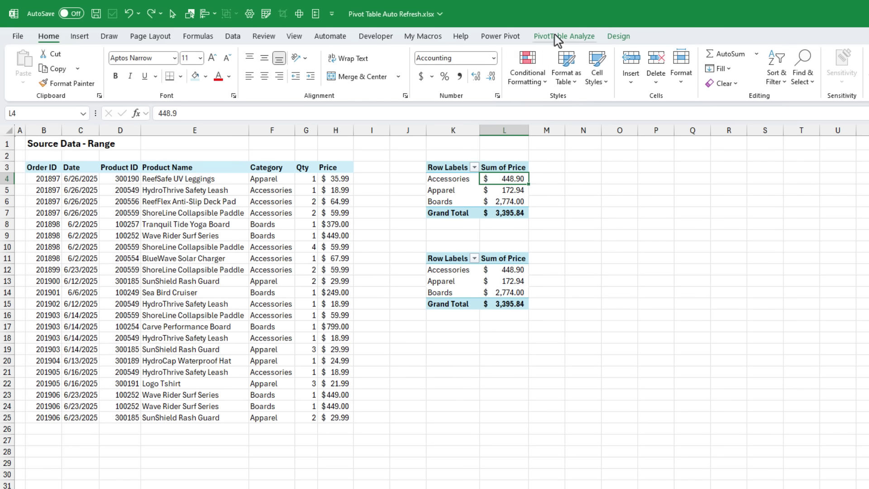
left_click(558, 36)
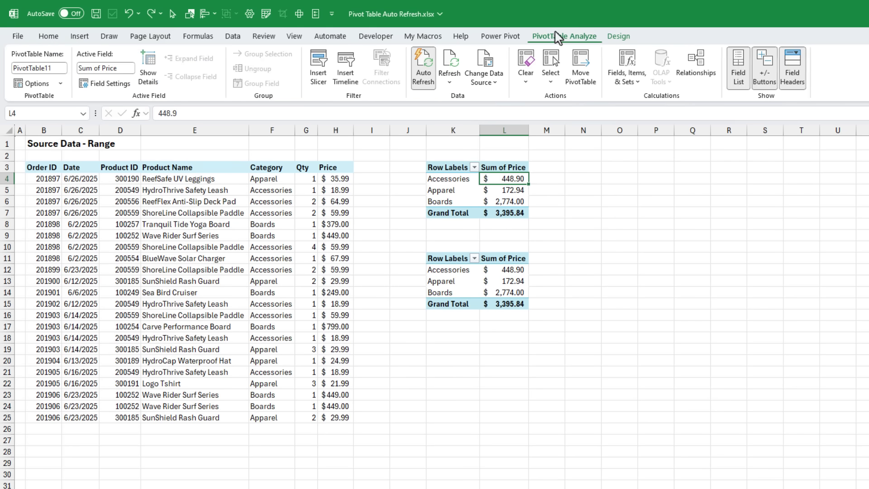
left_click(503, 270)
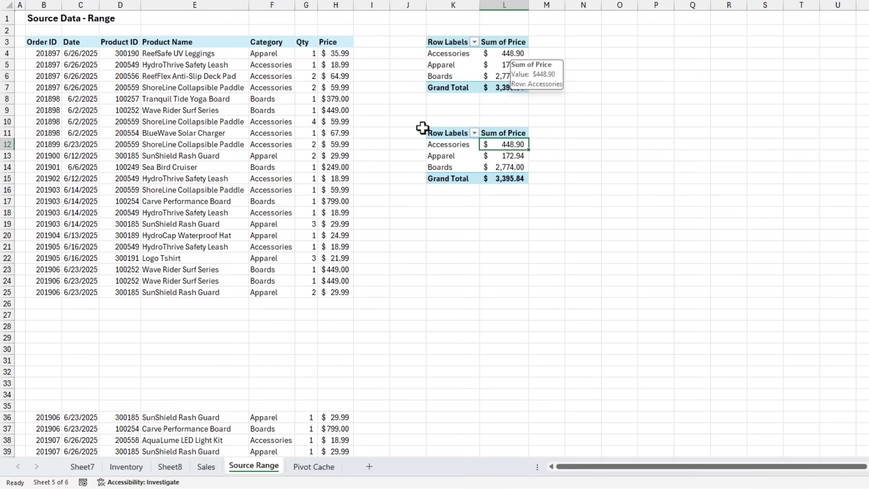
Copy the four extra sales rows B36:H39 and paste them directly below the source data, starting at B26
left_click_drag(62, 415, 326, 456)
key("ctrl+c")
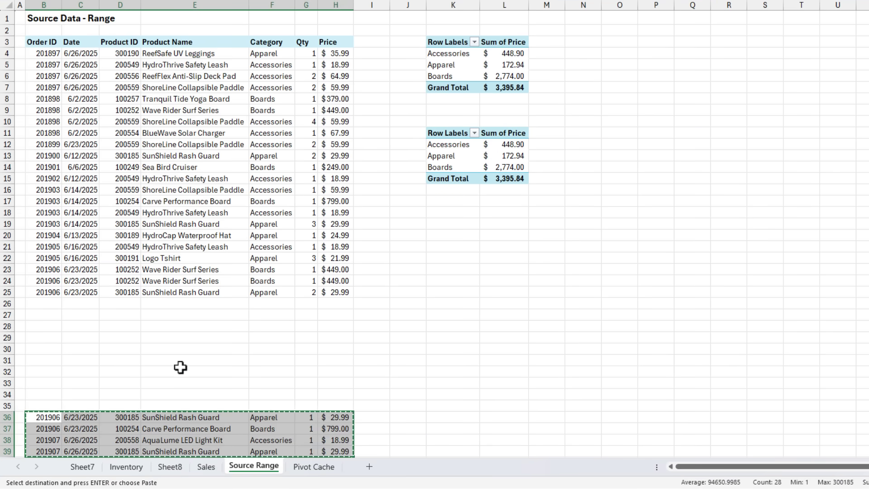
left_click(49, 302)
key("ctrl+v")
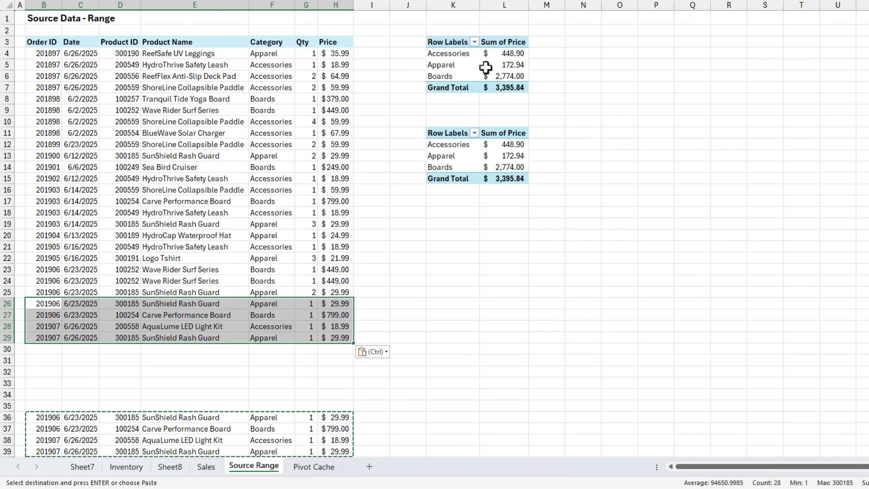
Change the upper pivot table's data source to the range B3:H29 on the Source Range sheet
left_click(499, 53)
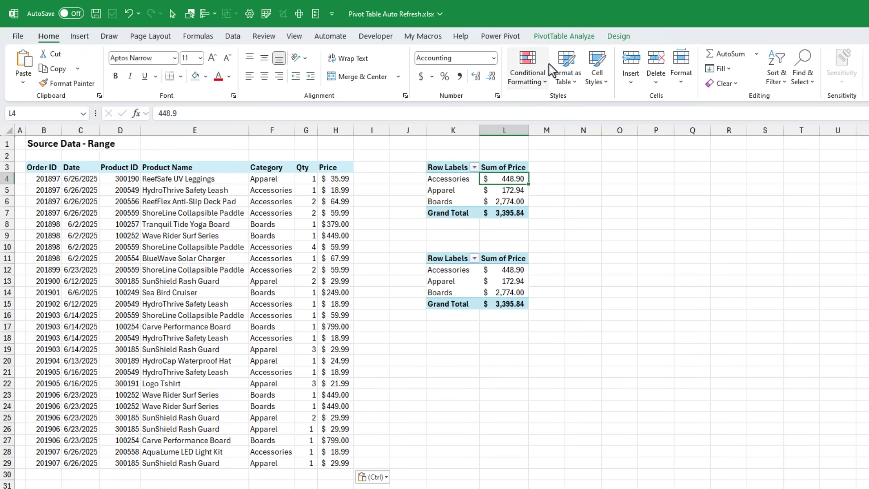
left_click(564, 37)
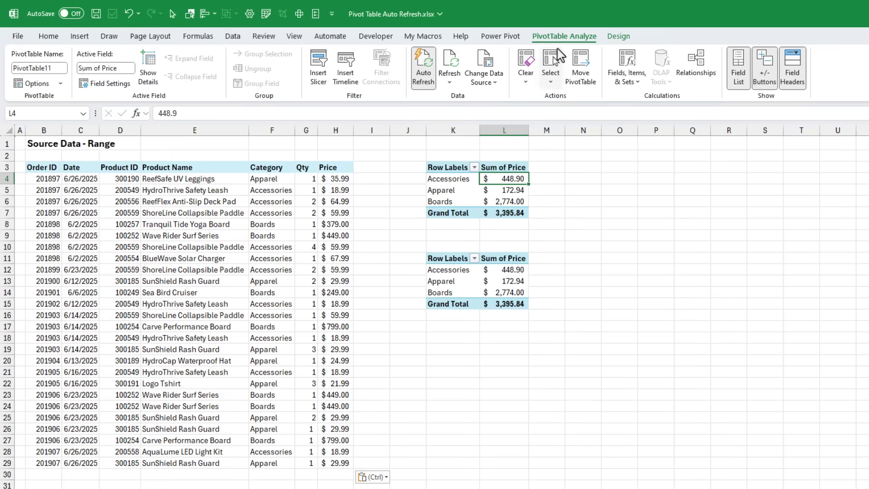
left_click(484, 61)
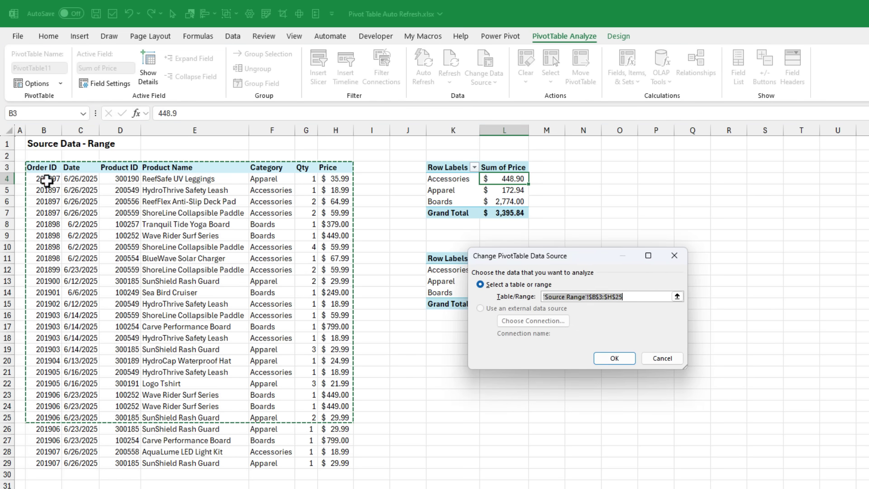
left_click_drag(44, 168, 326, 462)
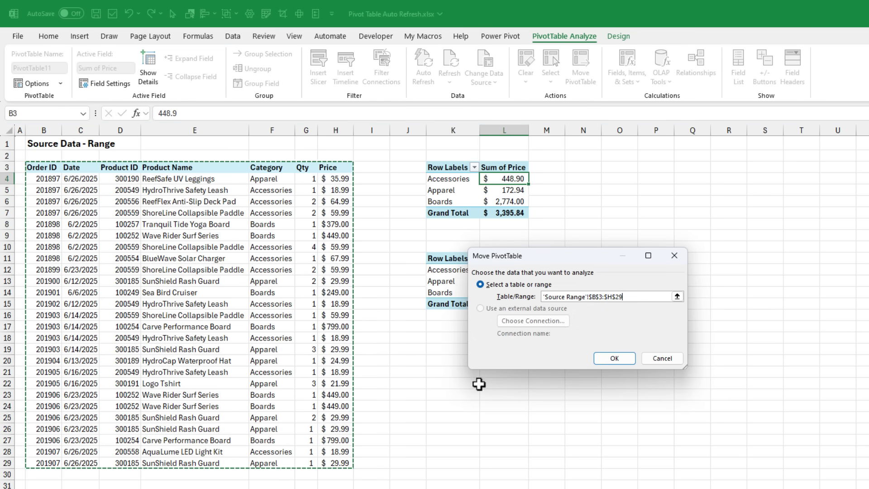
left_click(625, 361)
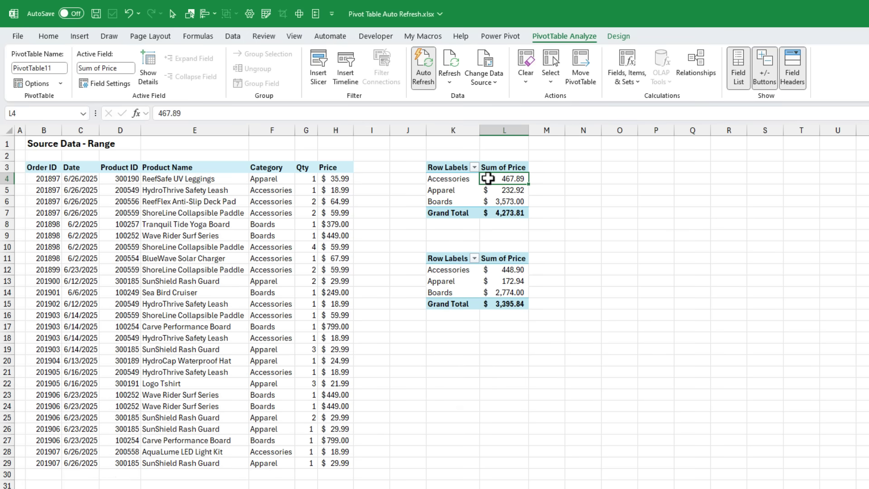
Turn off Auto Refresh for the upper pivot table and compare the setting with the lower pivot table's
left_click(493, 270)
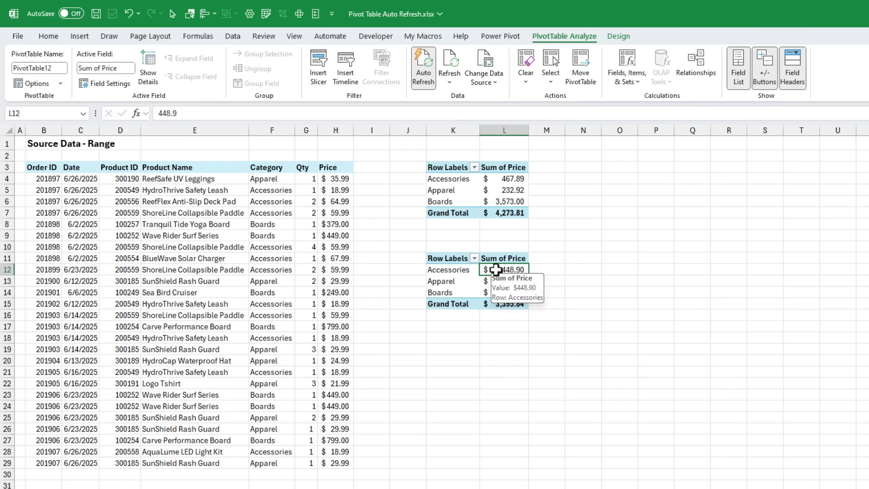
left_click(491, 179)
left_click(423, 72)
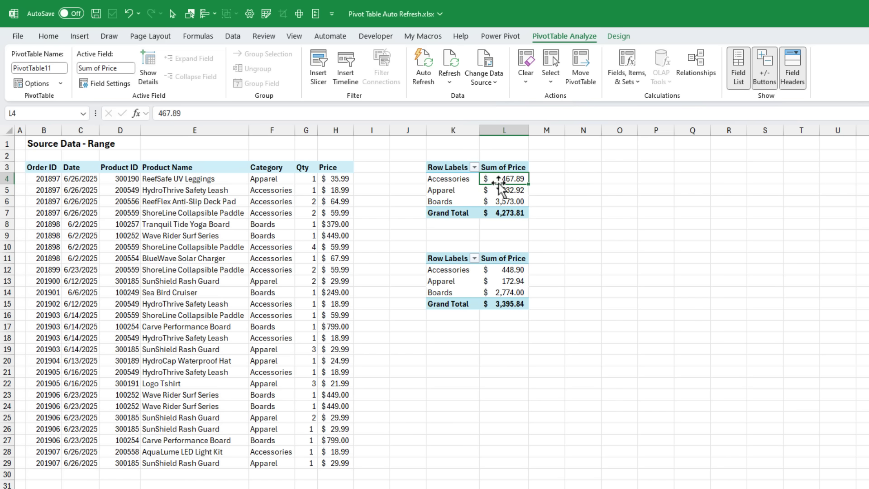
left_click(498, 271)
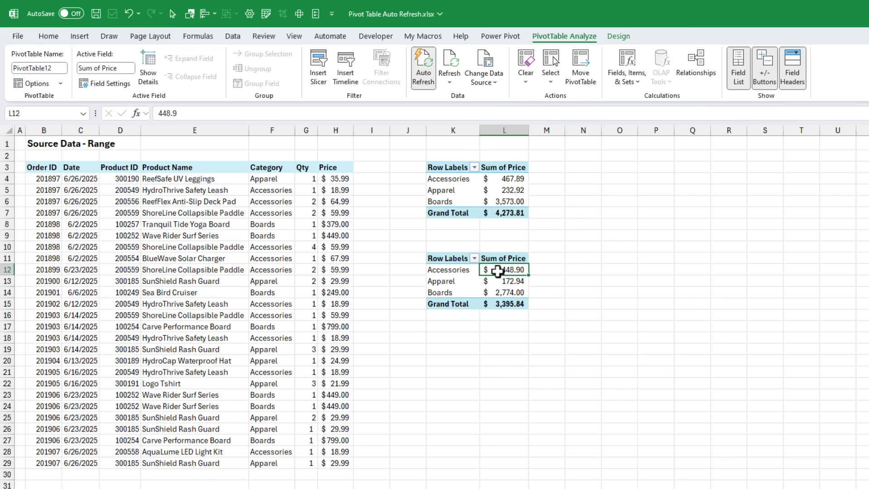
left_click(497, 180)
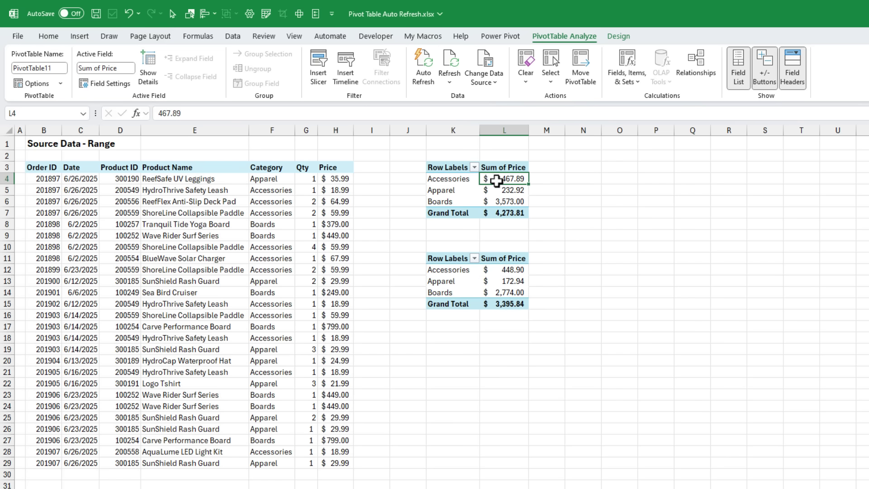
left_click(500, 270)
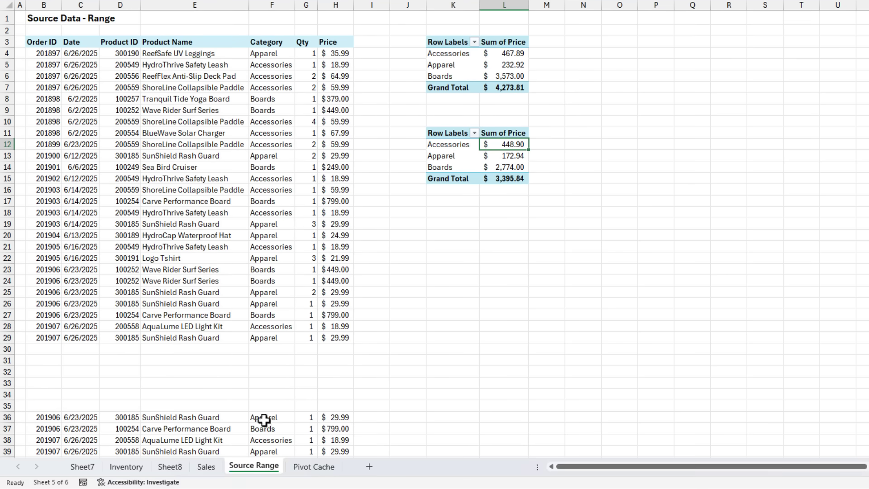
On the Sales sheet, copy the three extra rows B42:H44 and paste them directly below the sales table at B33
left_click(208, 468)
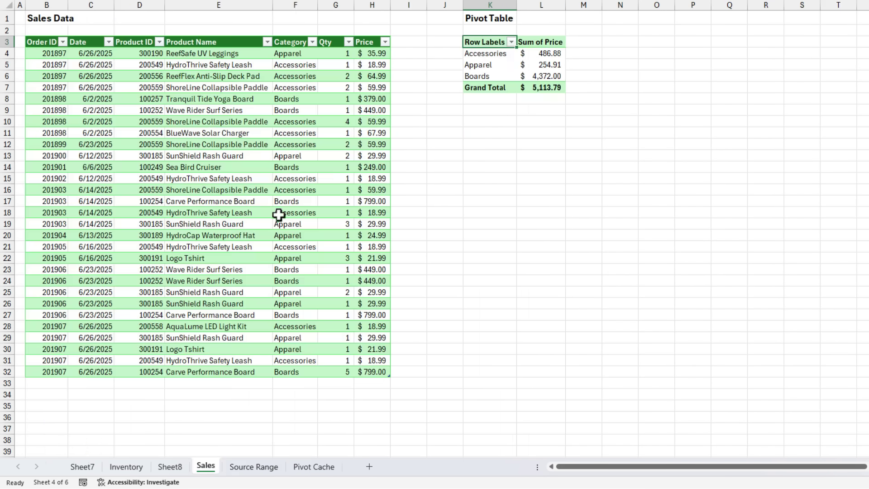
left_click(285, 132)
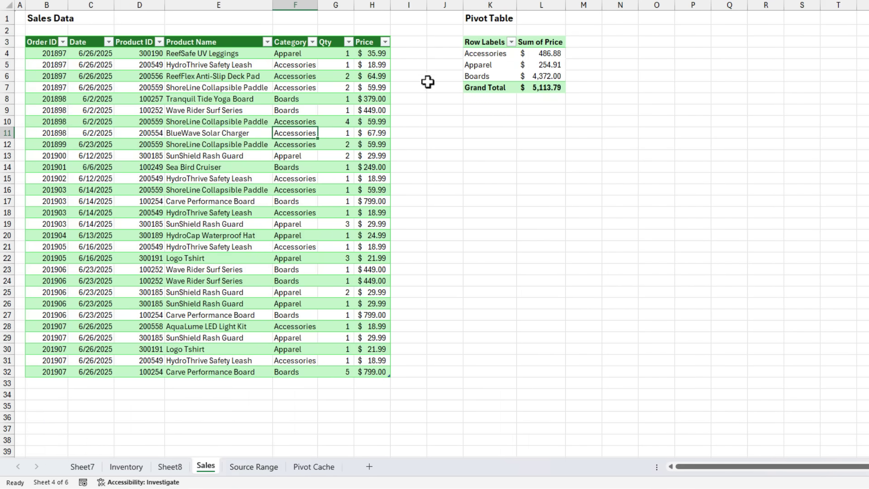
scroll(220, 274, "down", 4)
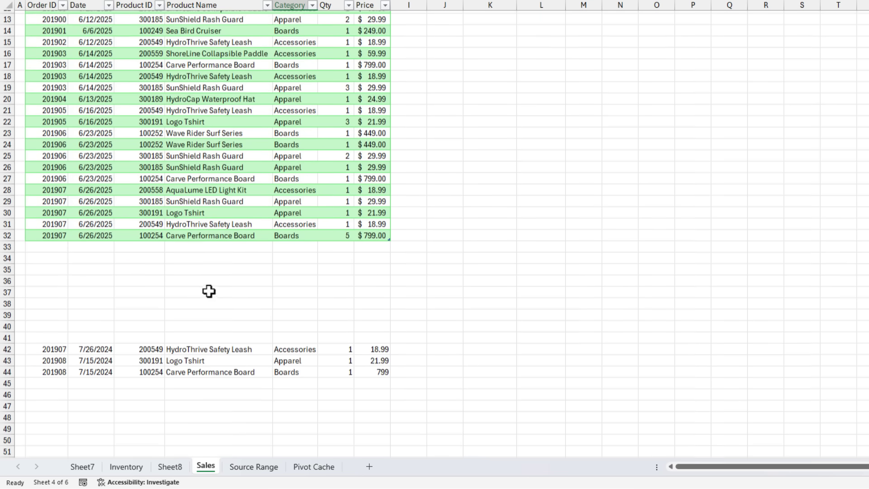
left_click_drag(73, 349, 383, 375)
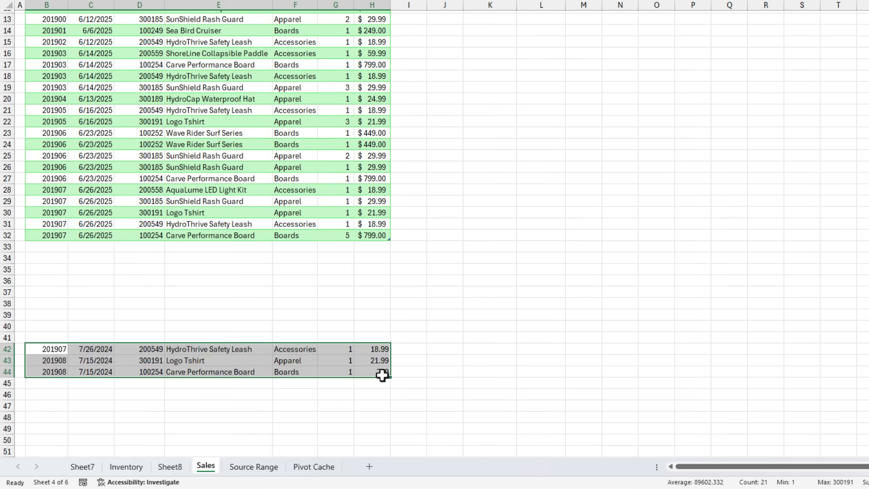
key("ctrl+c")
scroll(281, 311, "up", 4)
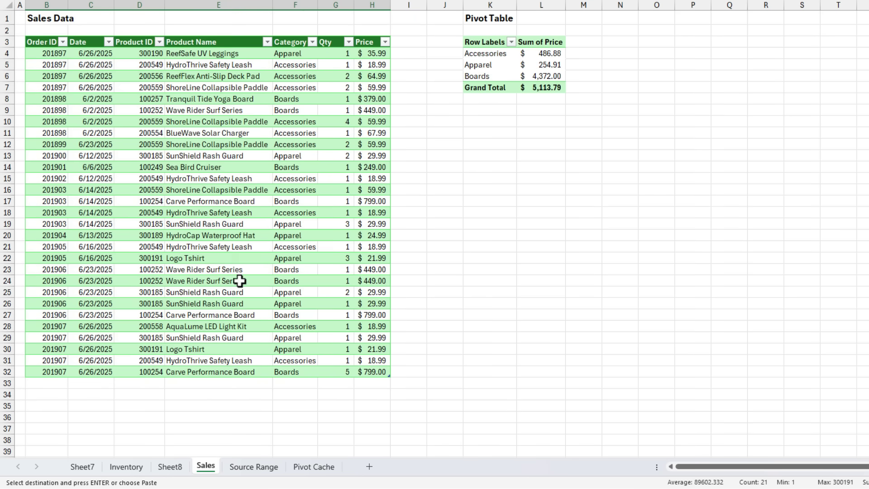
left_click(49, 383)
key("ctrl+v")
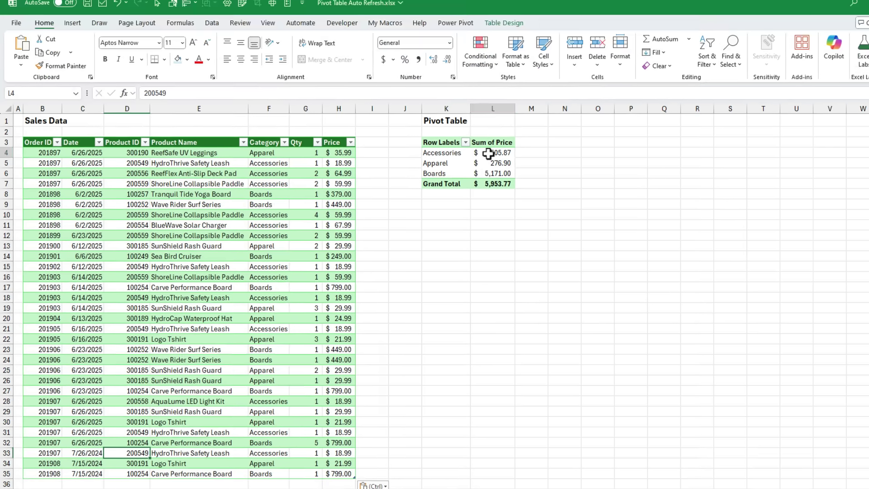
Check the Auto Refresh and Refresh options for the Sales sheet's pivot table
left_click(488, 154)
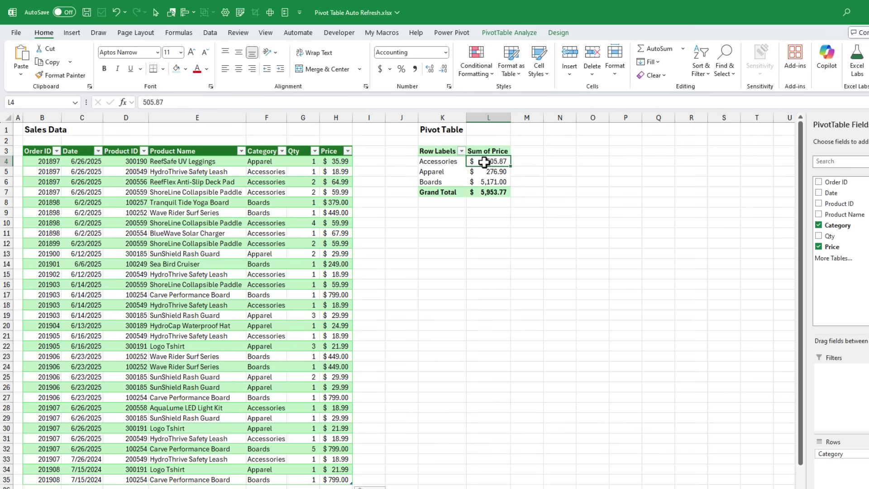
left_click(513, 23)
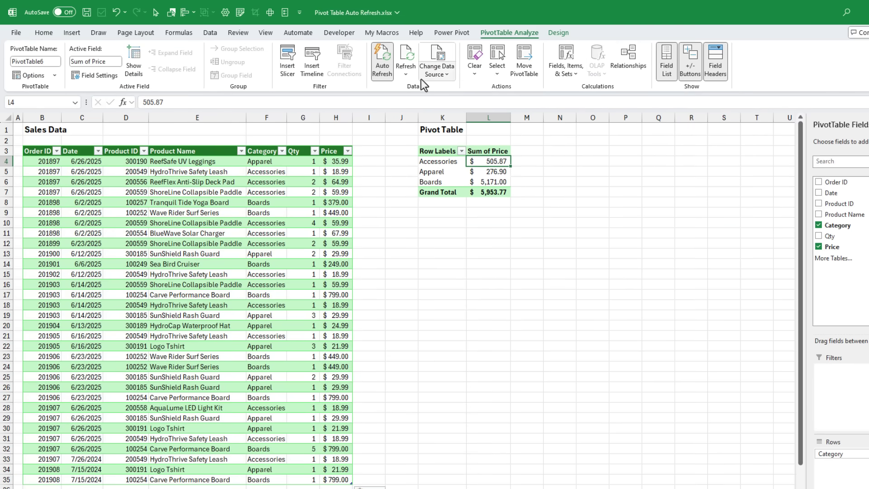
left_click(385, 81)
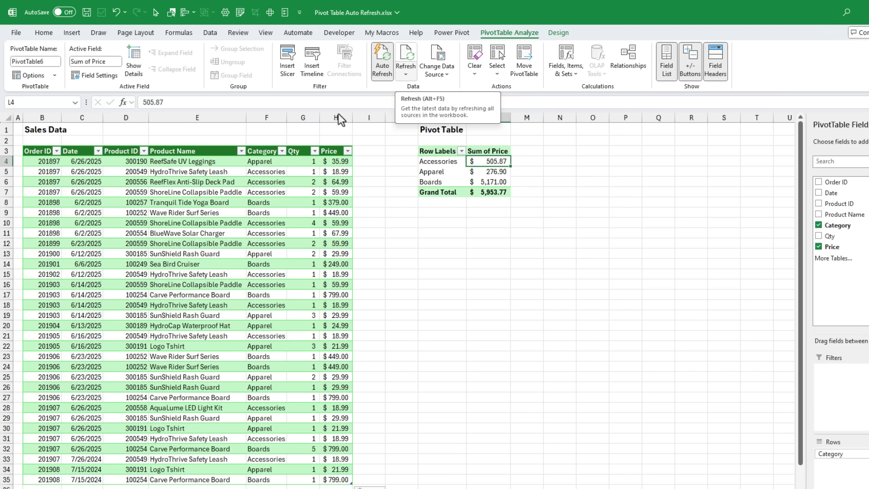
Create a pivot table from tblSales on a new worksheet with the data added to the Data Model
left_click(266, 161)
left_click(71, 33)
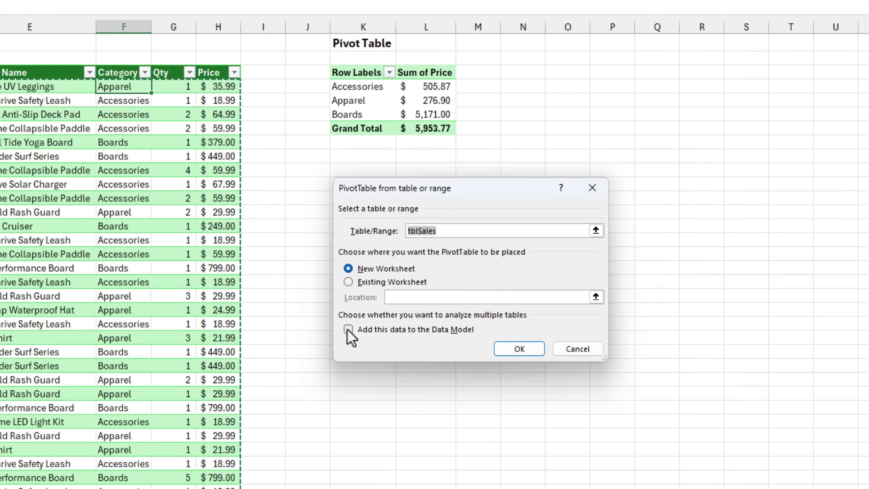
left_click(359, 331)
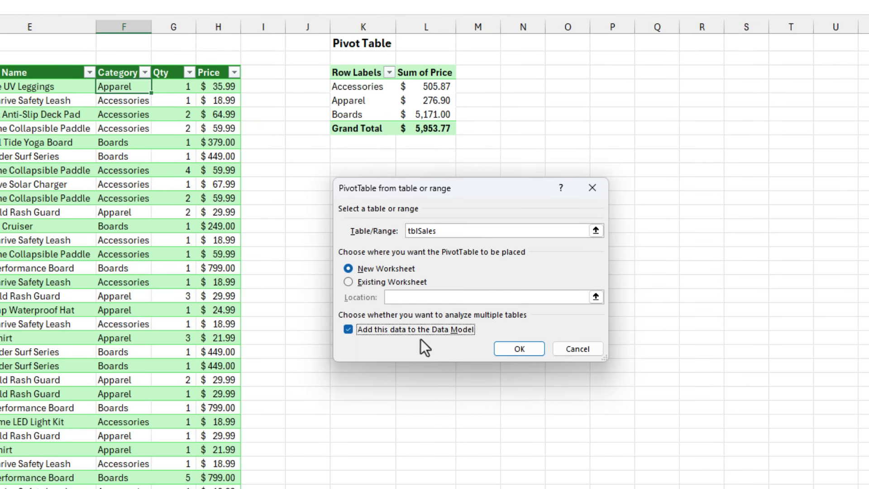
left_click(511, 351)
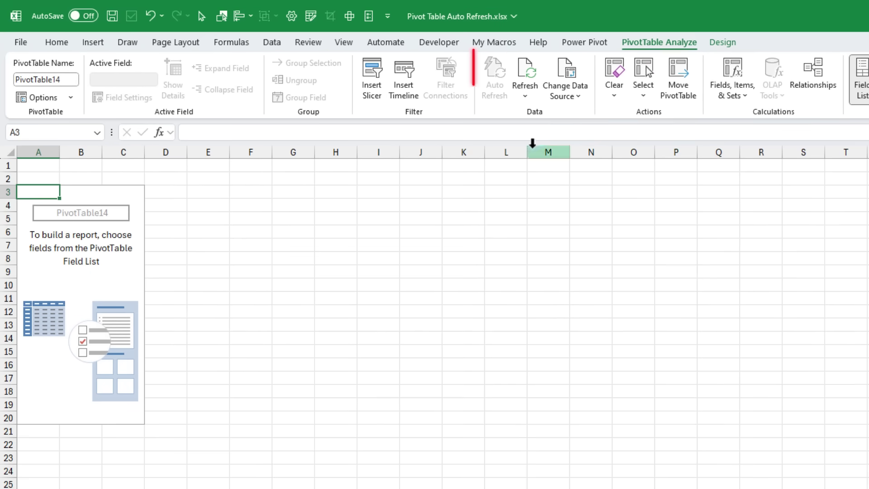